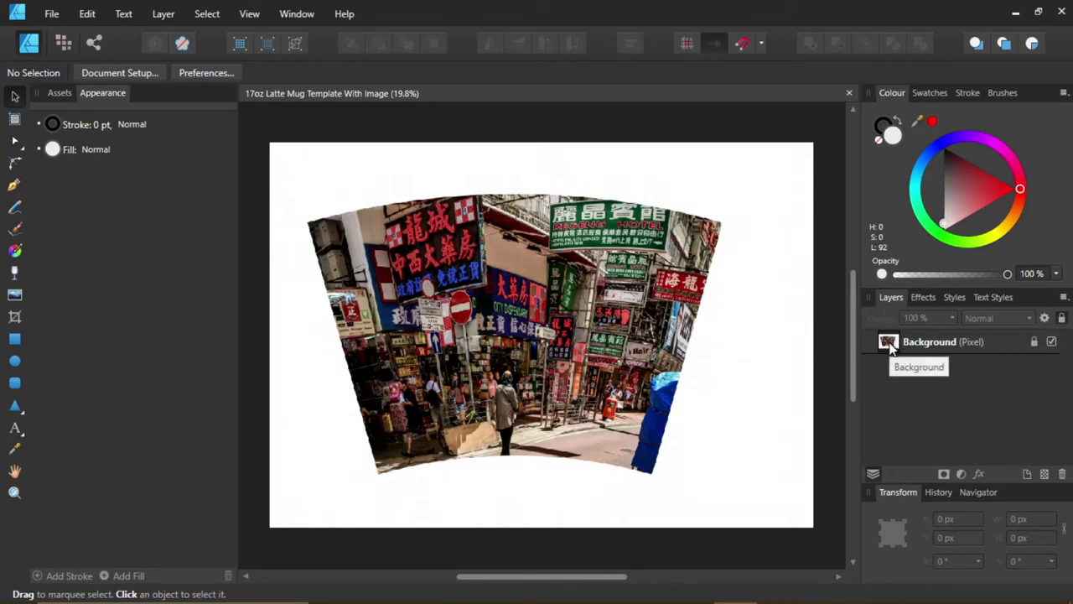
- Duplicate the Background photo layer and hide the original Background layer beneath it
right_click(998, 342)
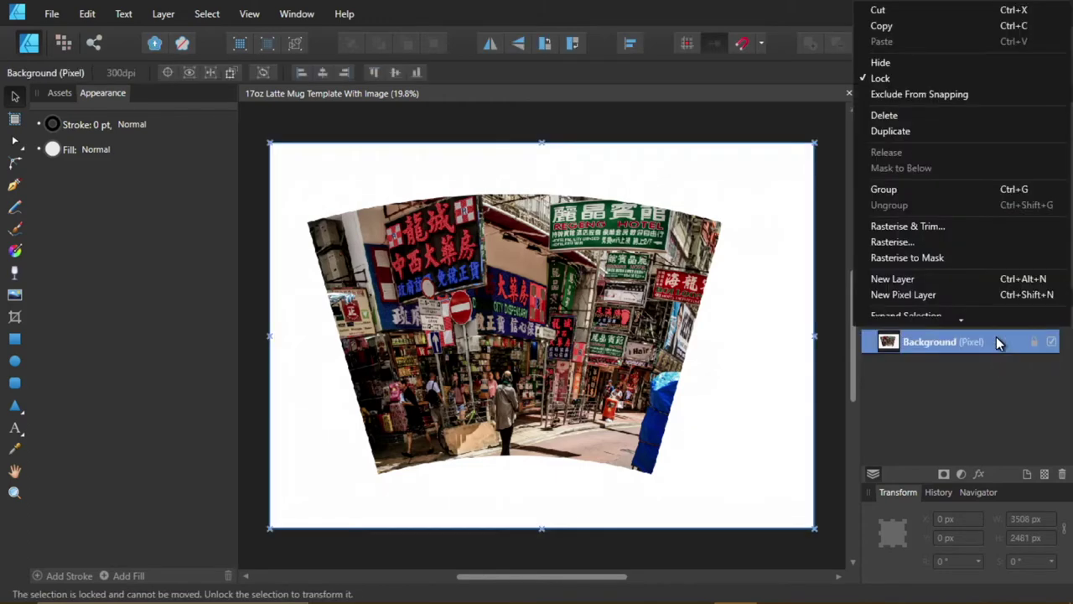
click(923, 134)
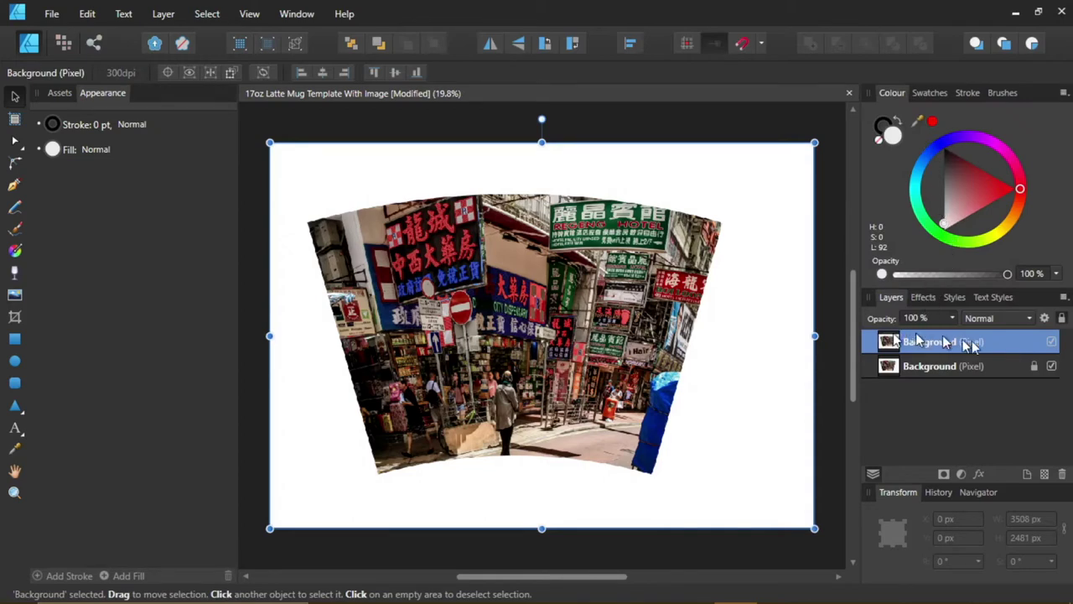
click(1052, 367)
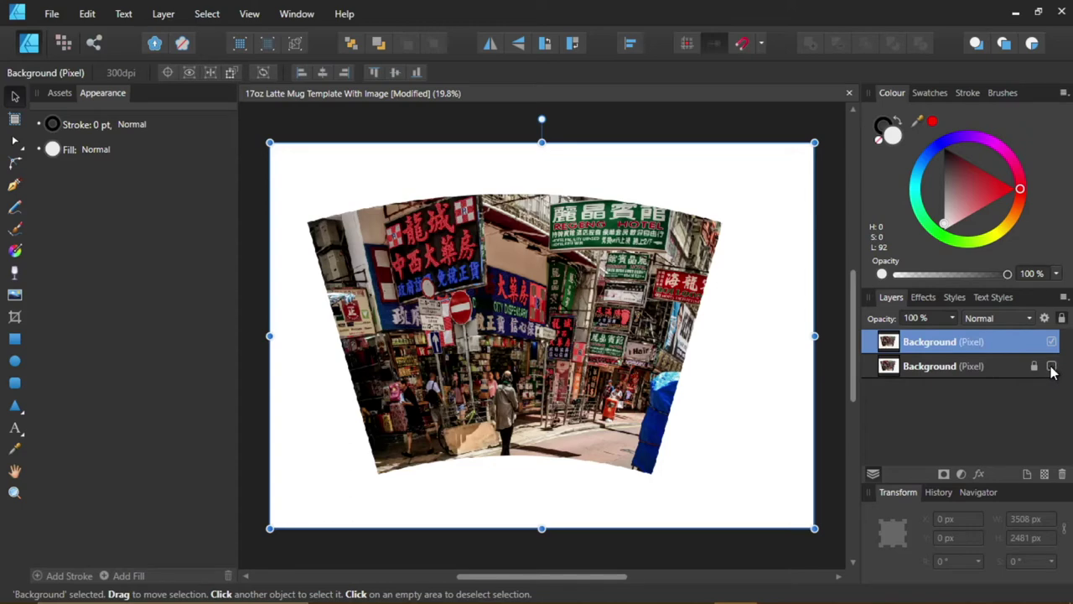
click(882, 126)
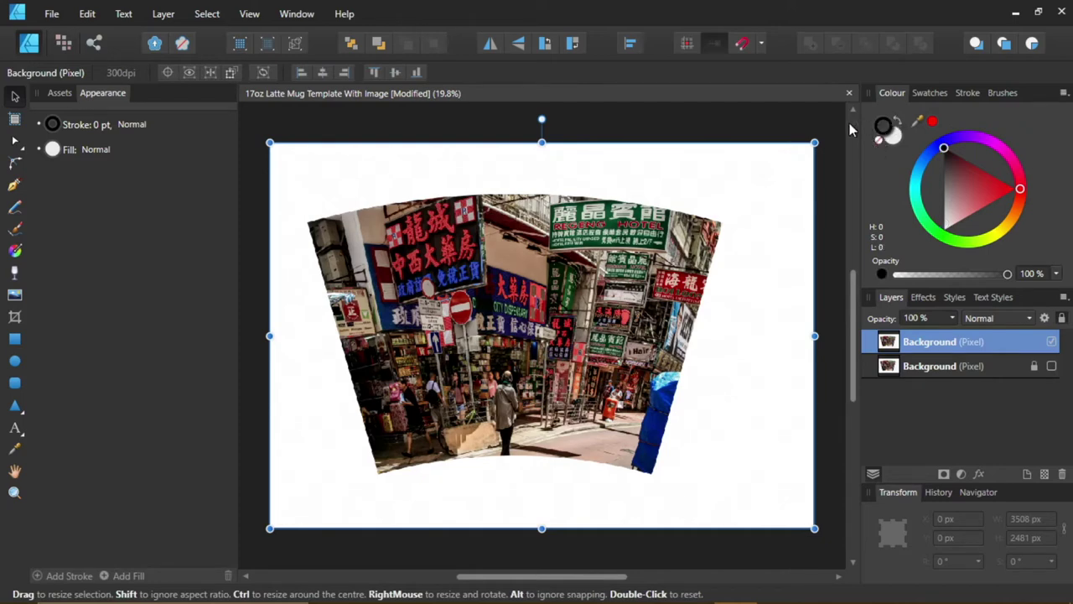
click(894, 139)
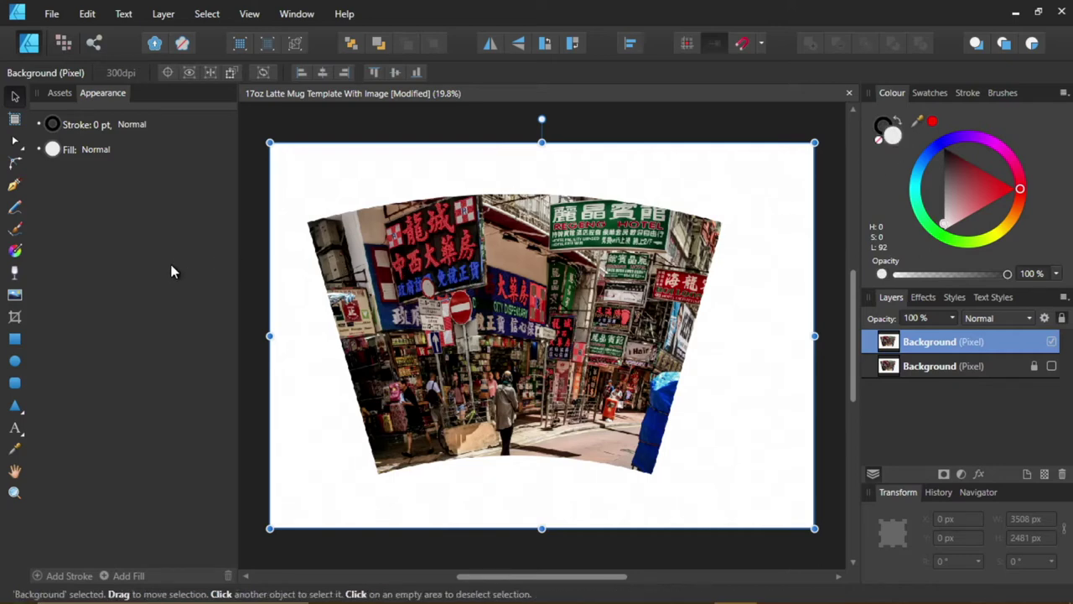
- Pick the Pen Tool and give new paths a 1 pt stroke width
click(13, 190)
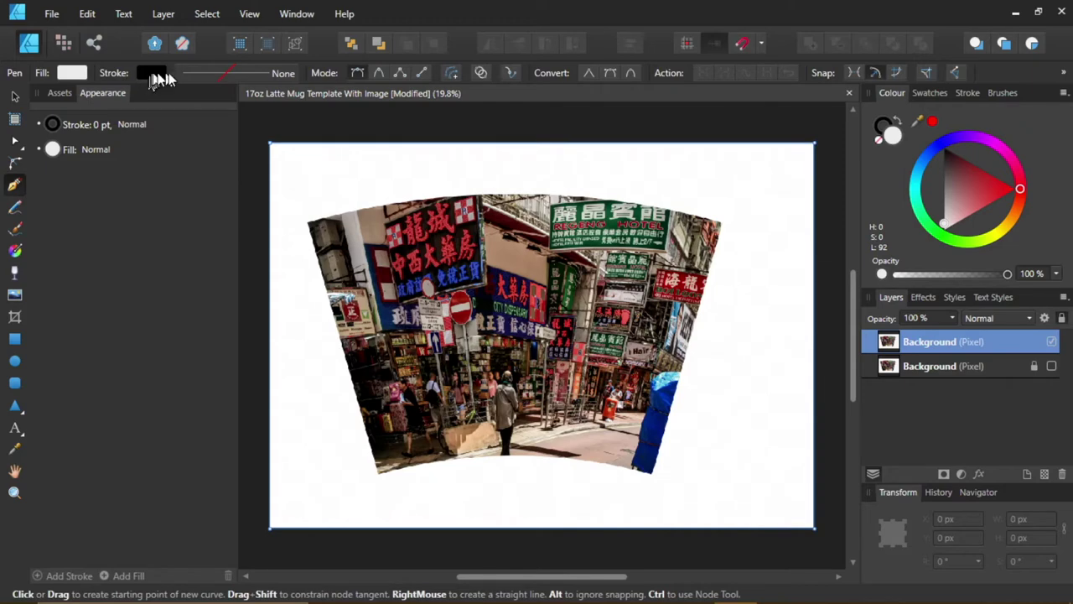
click(228, 72)
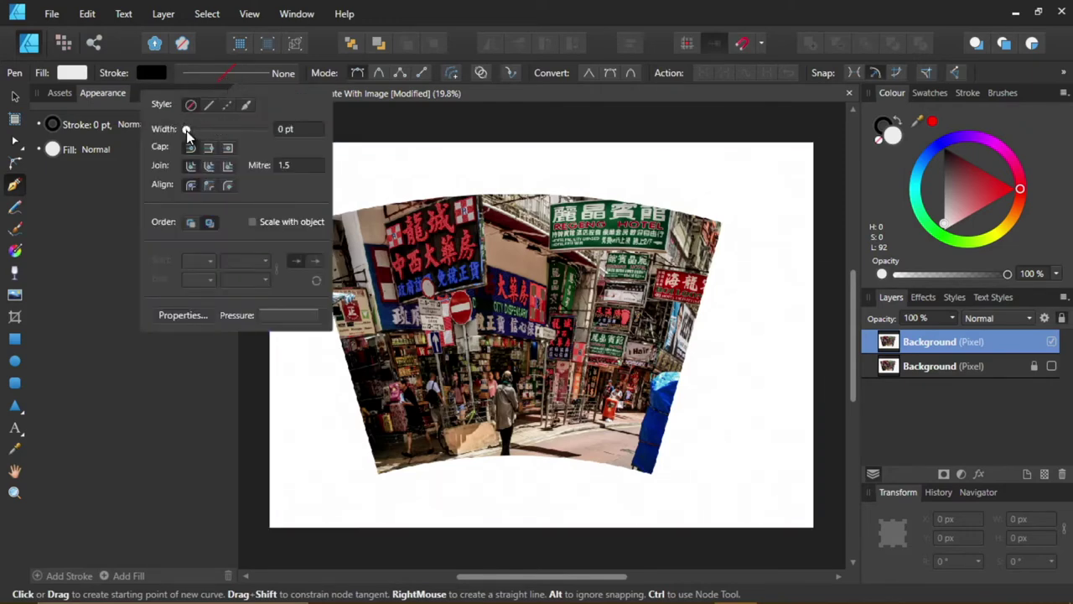
mouse_move(189, 130)
mouse_down()
mouse_move(226, 127)
mouse_move(196, 130)
mouse_up()
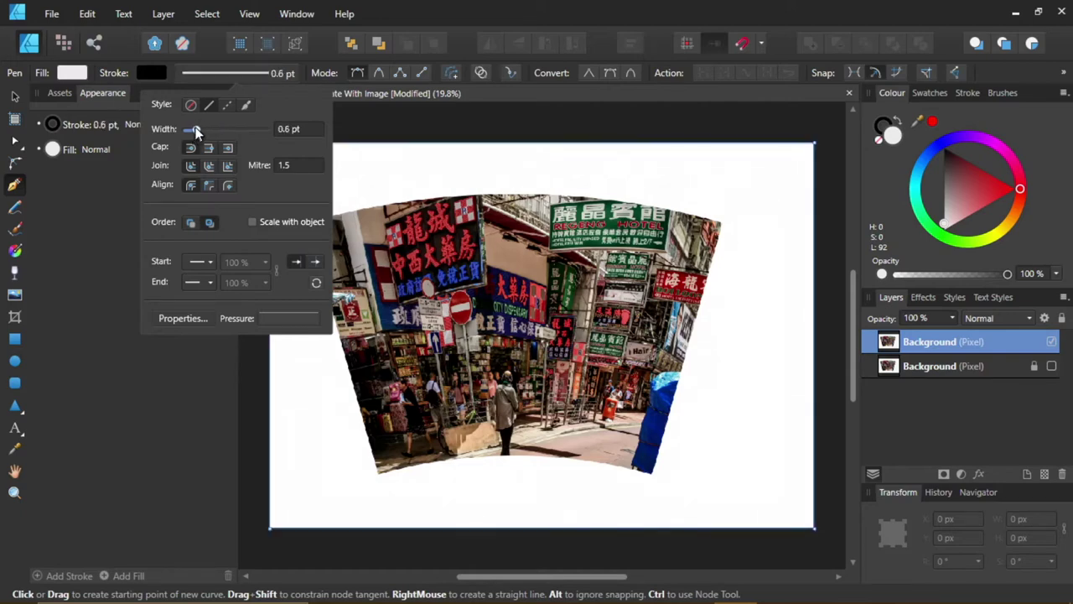
click(276, 75)
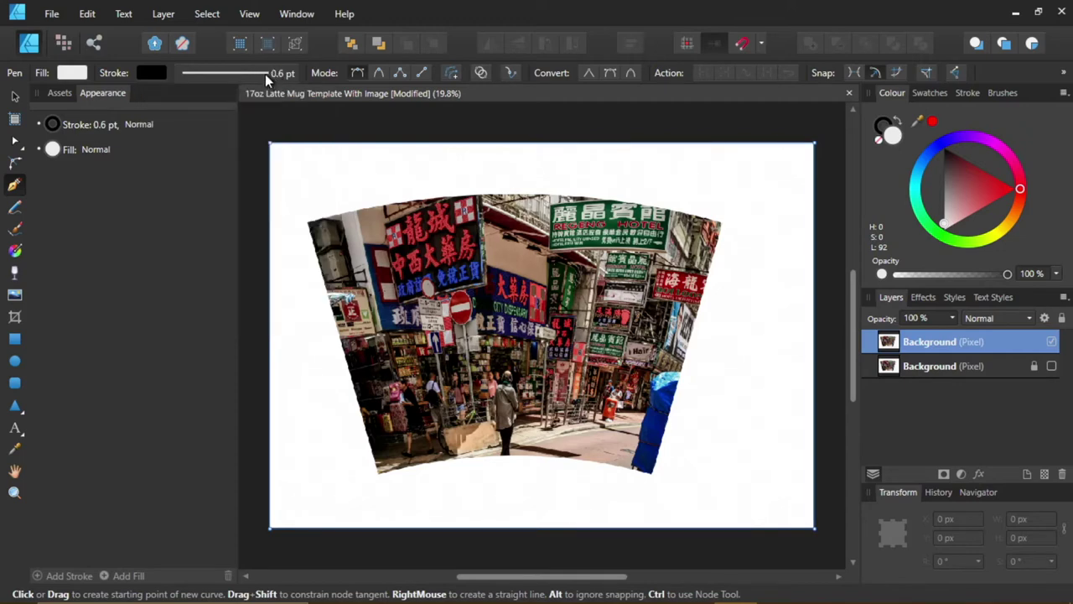
click(245, 72)
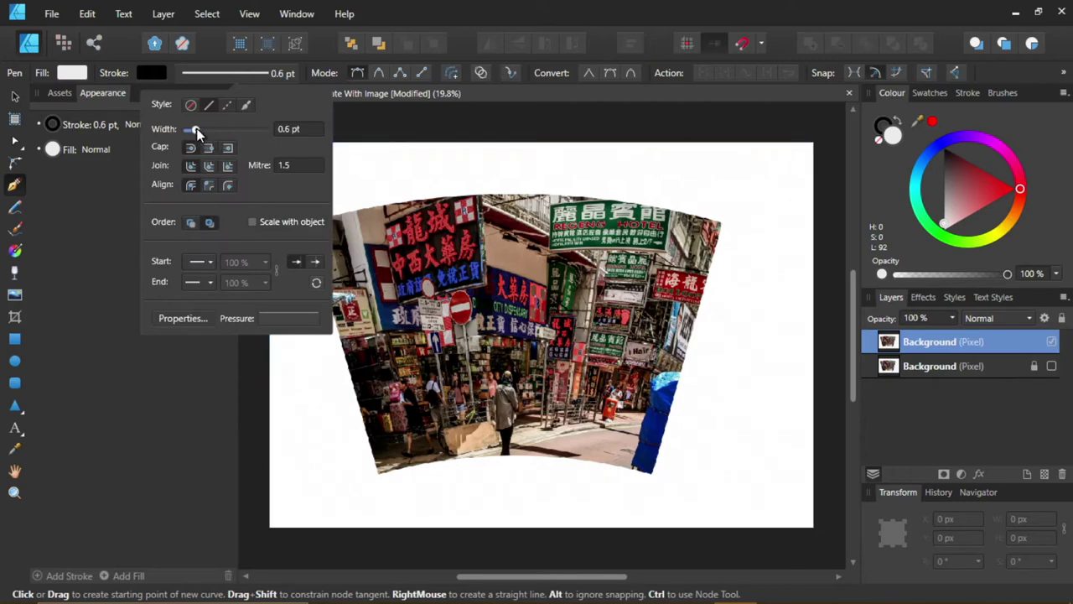
click(282, 129)
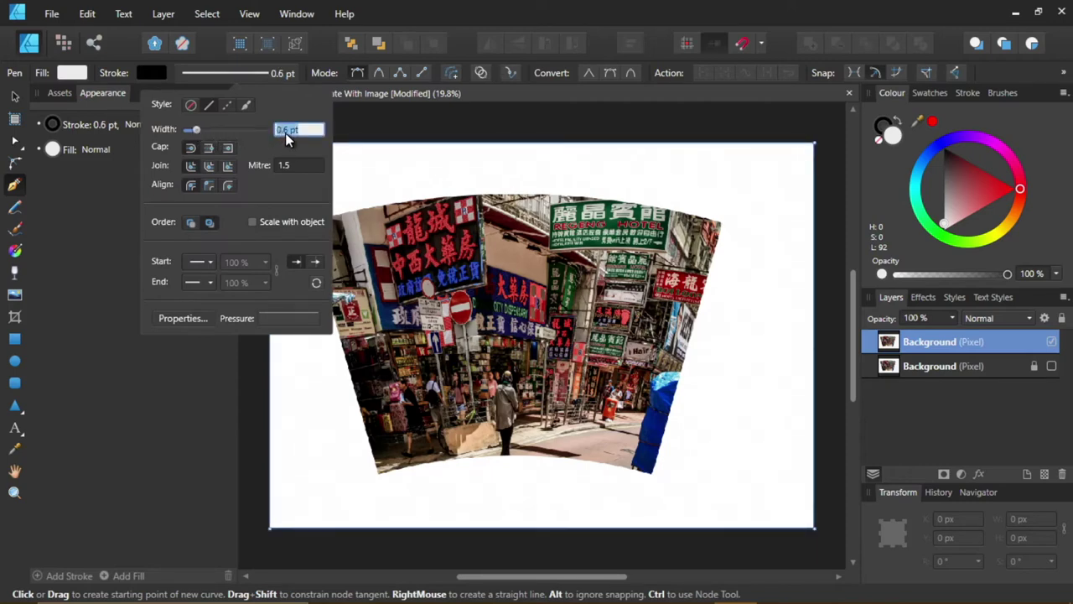
text(1.0)
key(Return)
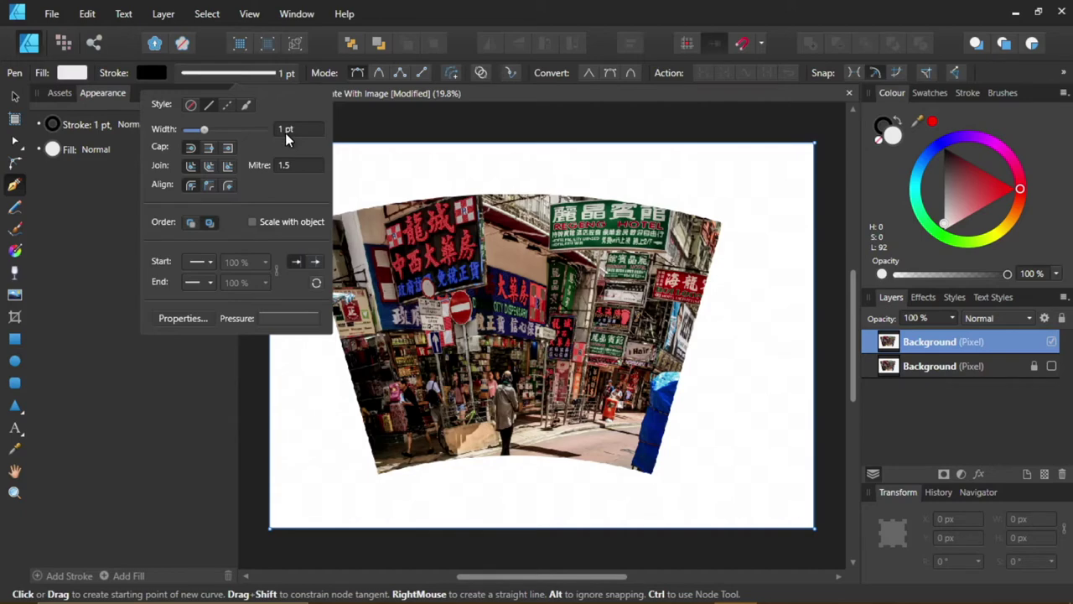
click(363, 136)
click(364, 131)
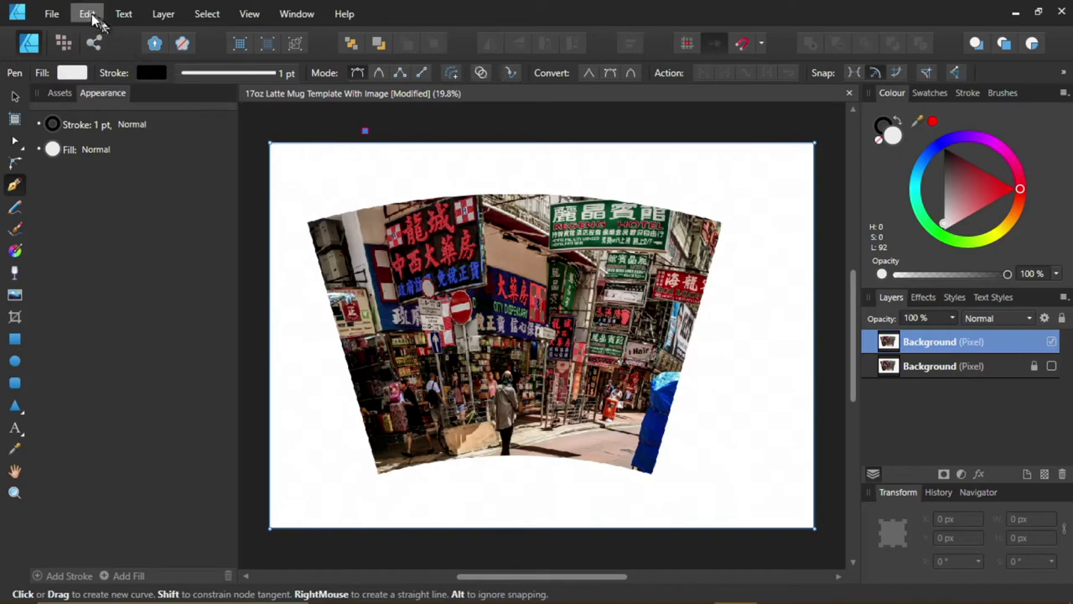
click(92, 18)
- Undo the stray point, then draw a straight line from the photo's top-left to top-right corner
click(84, 31)
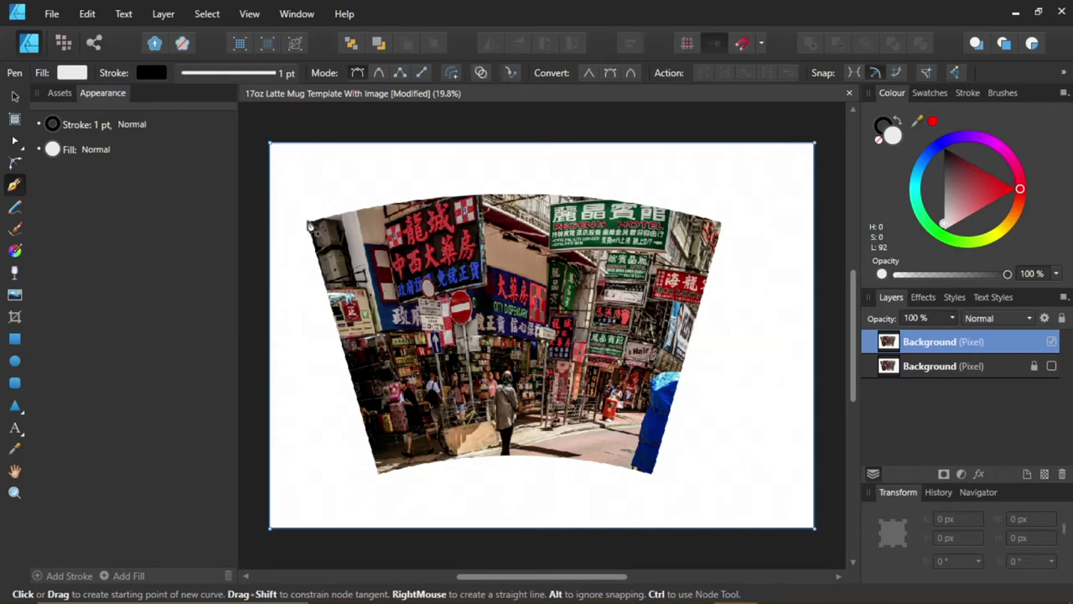
click(307, 220)
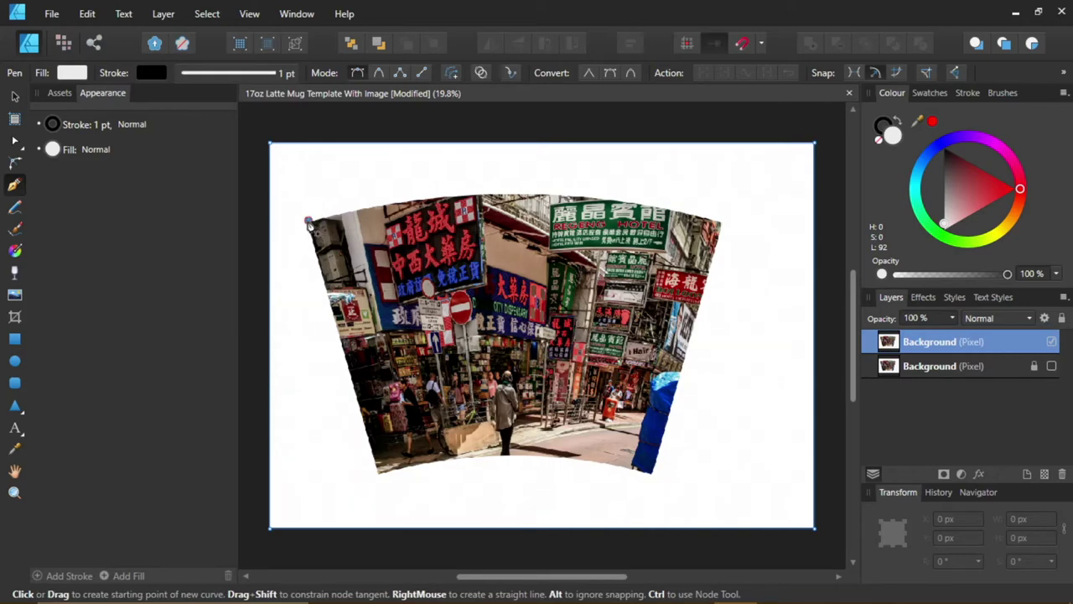
click(723, 223)
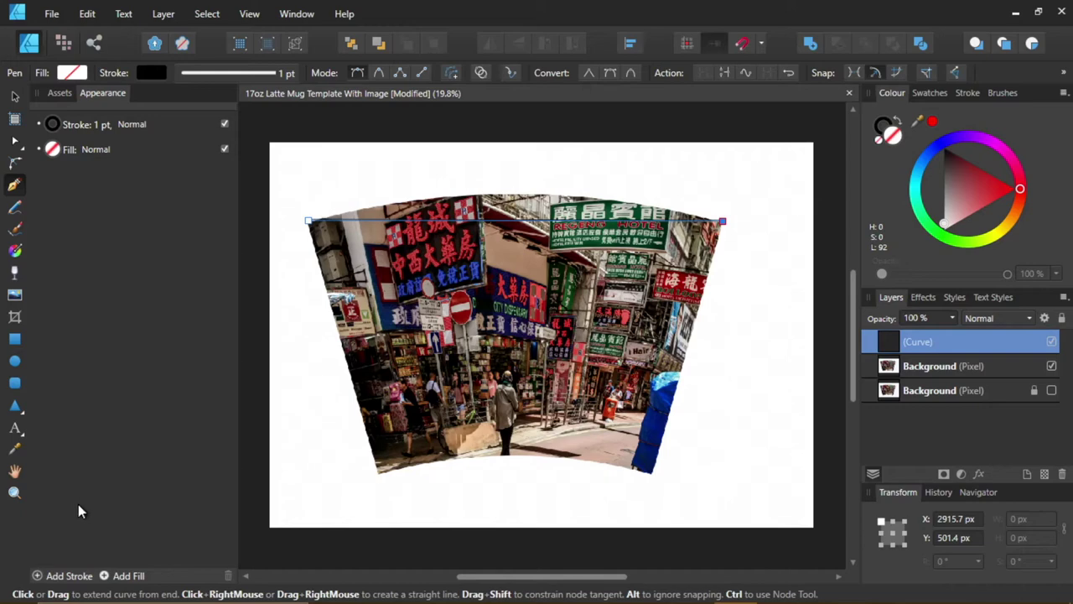
- Turn on rulers and bend the line upward with the Node Tool to match the photo's curved top
click(14, 141)
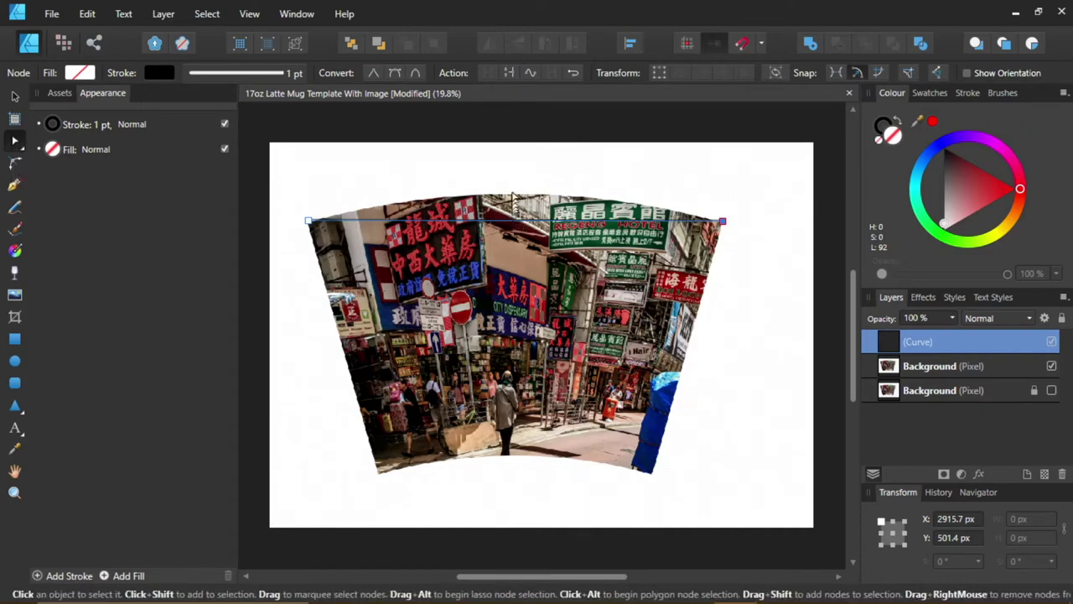
click(516, 210)
key(ctrl+r)
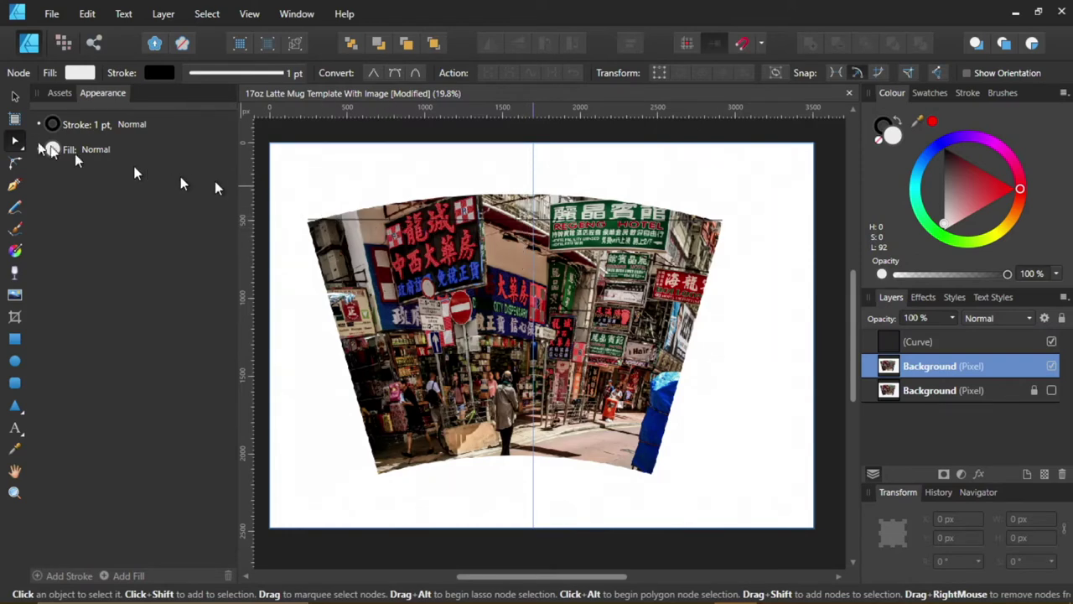
click(14, 96)
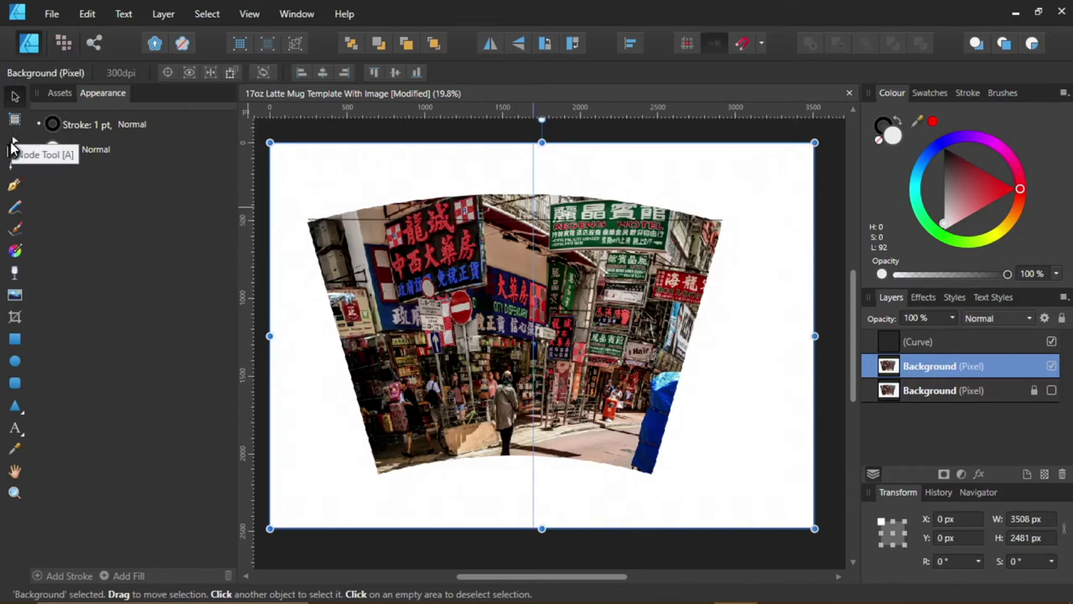
click(14, 144)
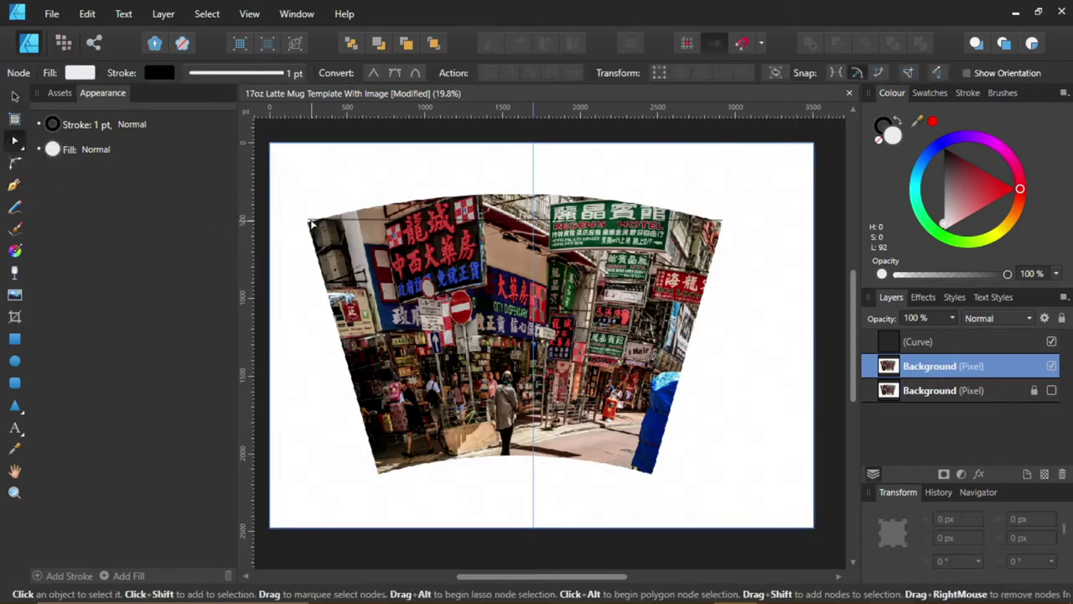
click(310, 222)
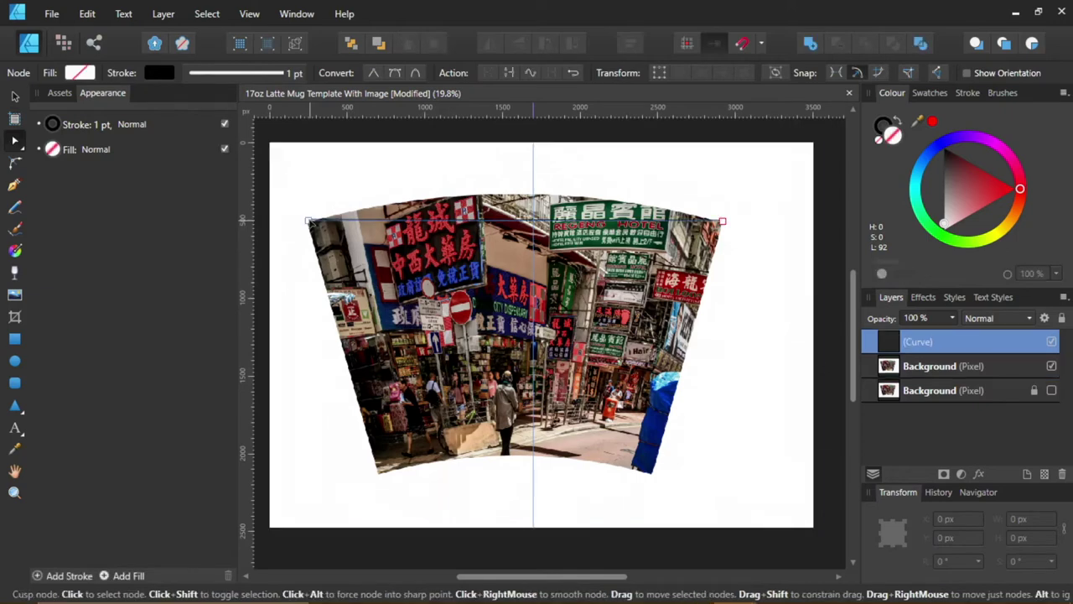
drag(309, 221, 308, 224)
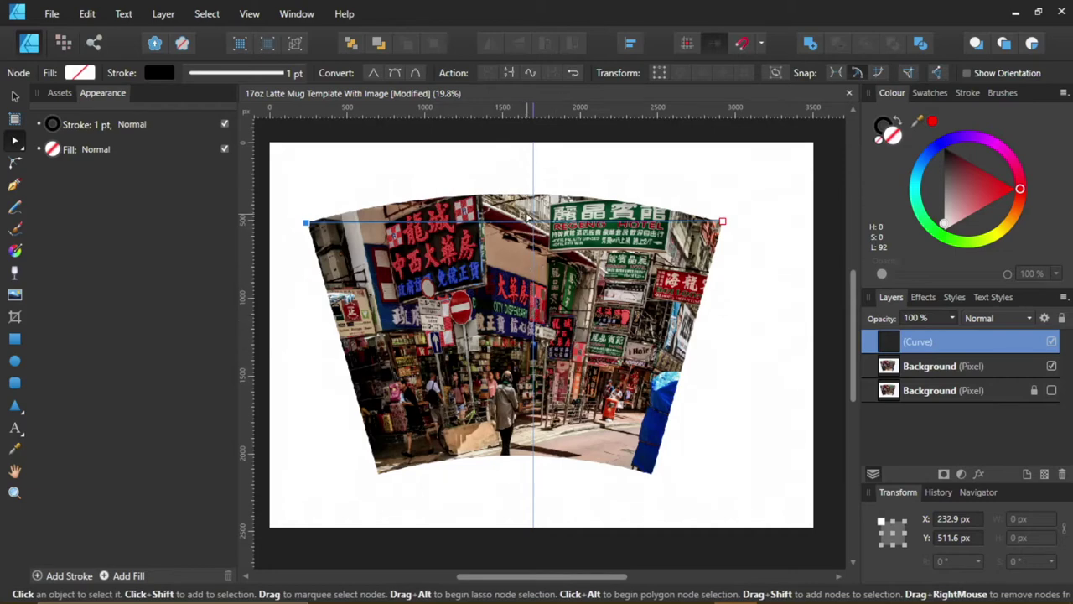
drag(520, 225, 522, 197)
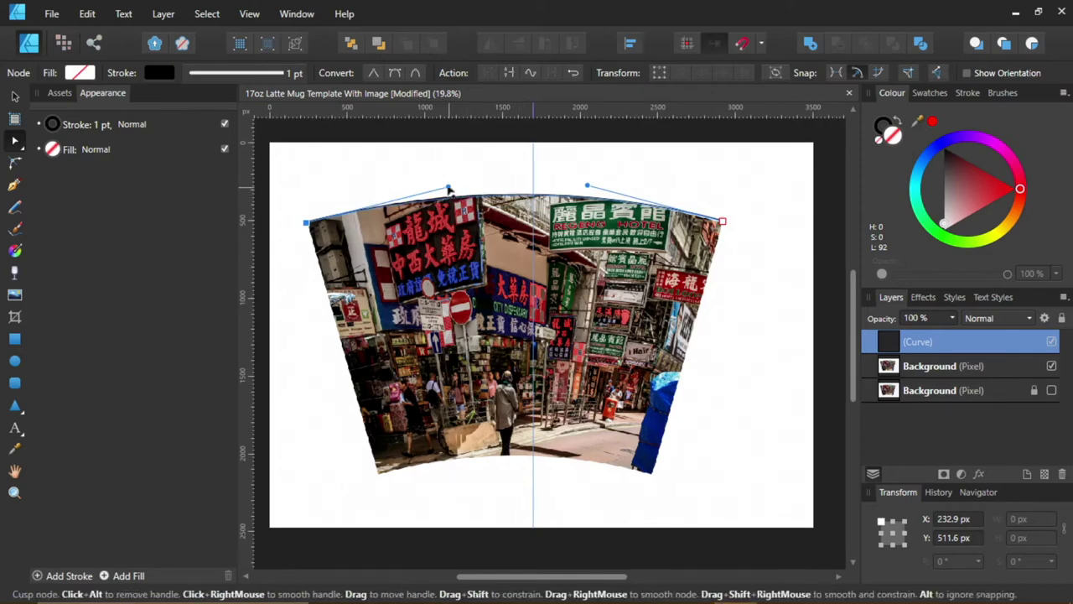
drag(450, 189, 450, 186)
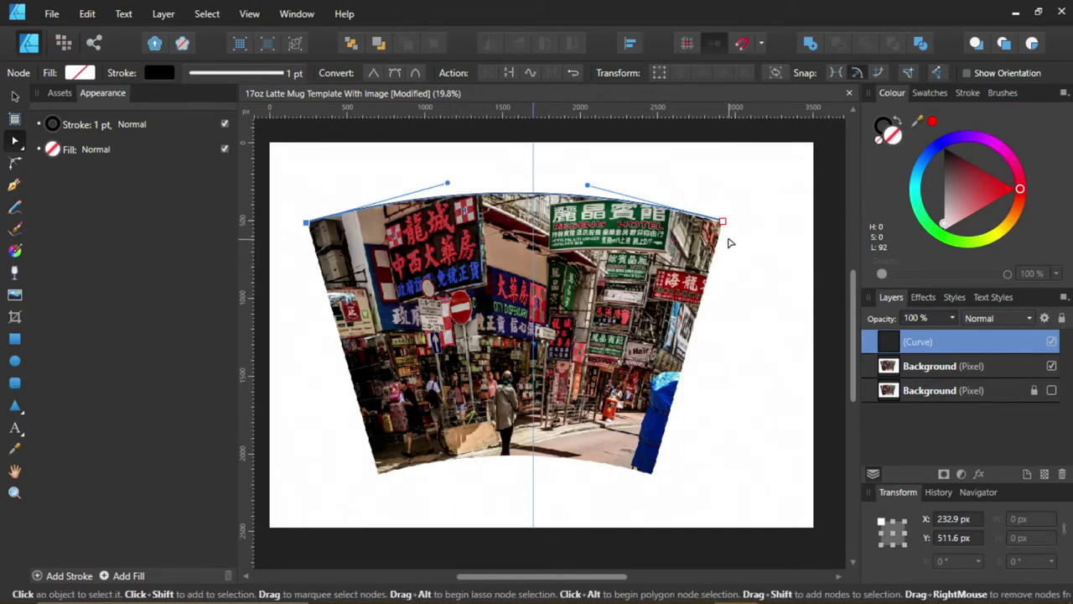
- Check the arc with the photo hidden, then move it down to X 222.7 px, Y 881.7 px
click(1052, 367)
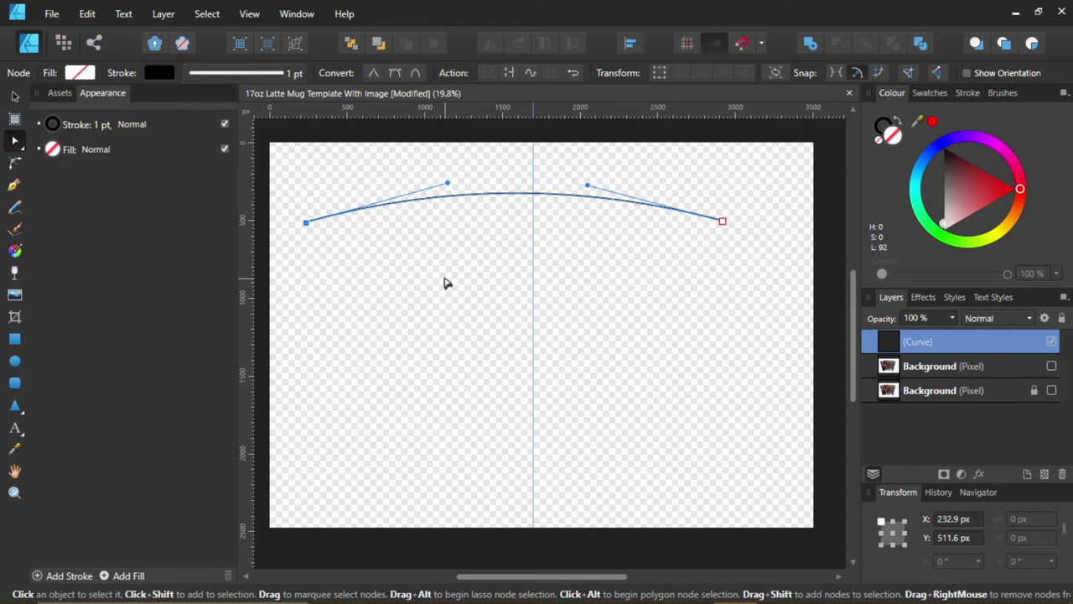
click(1052, 366)
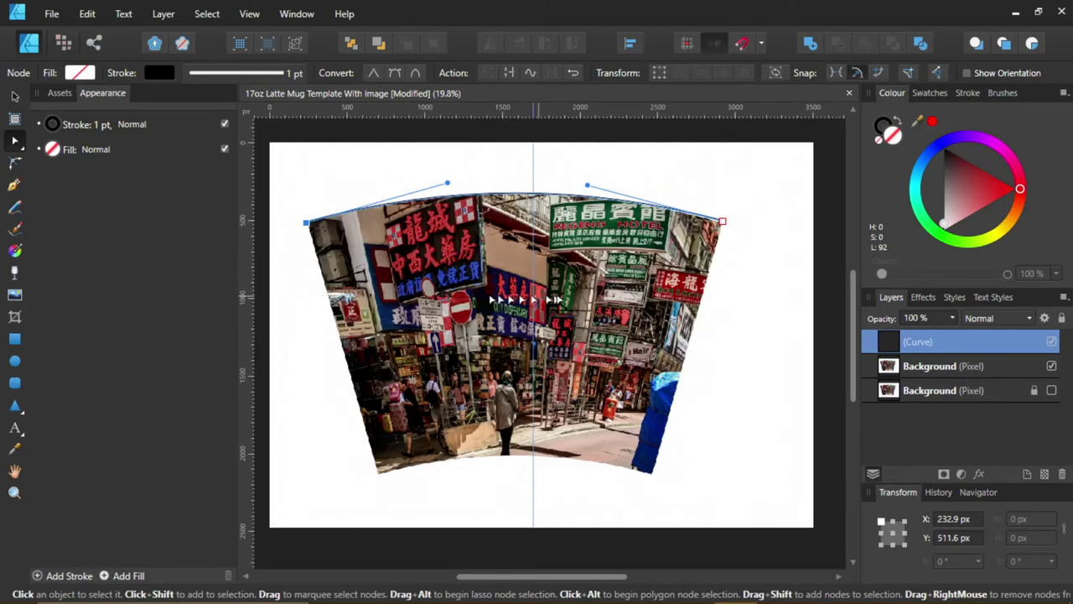
click(13, 100)
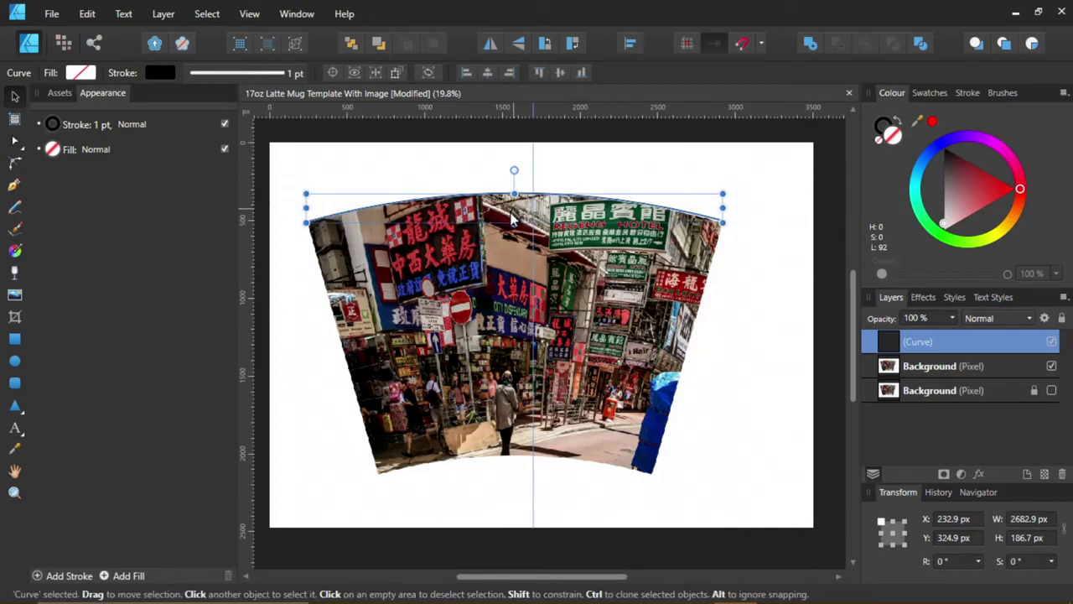
drag(513, 218, 513, 299)
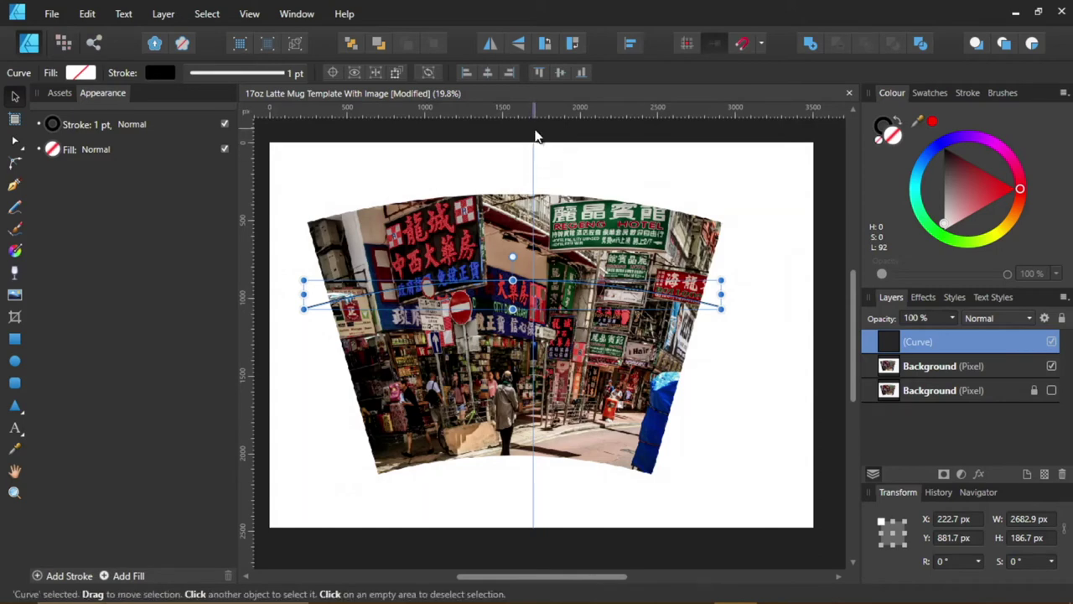
click(250, 14)
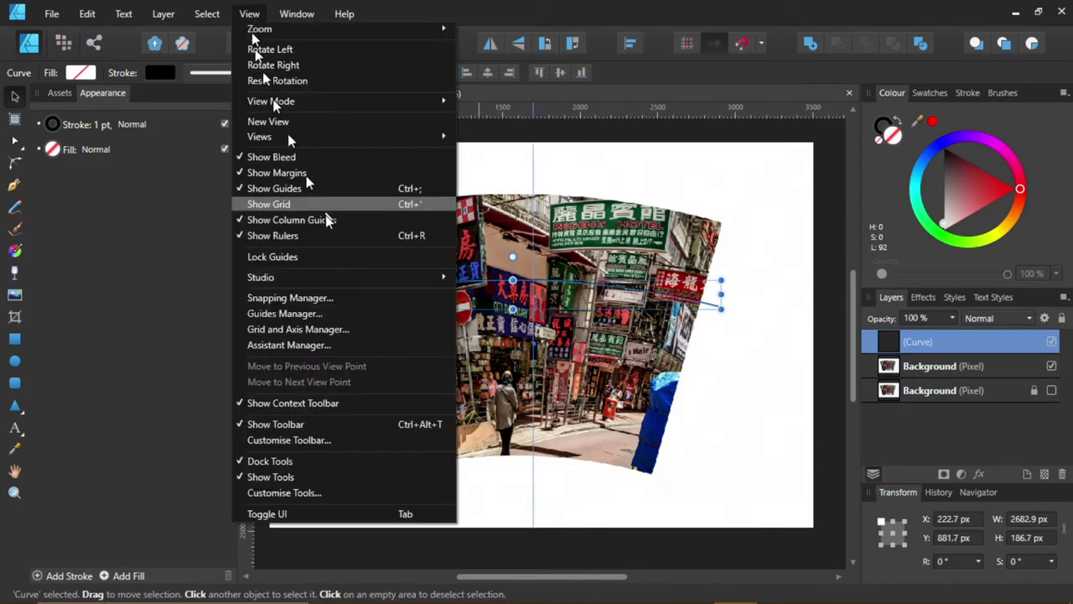
- Delete the 1700 px vertical guide and nudge the arc up to Y 846.3 px
click(317, 312)
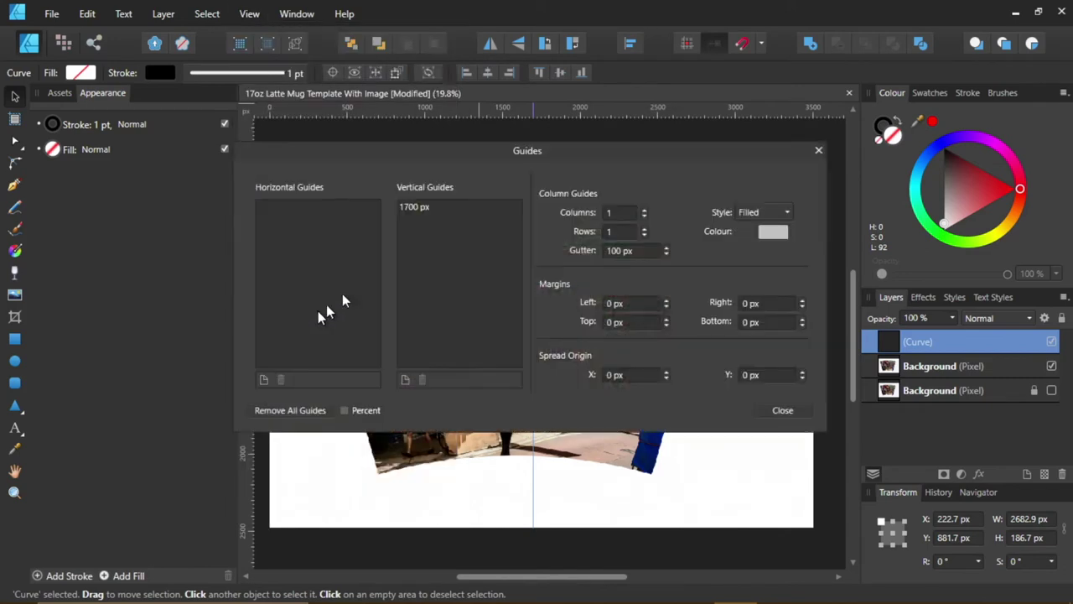
click(425, 208)
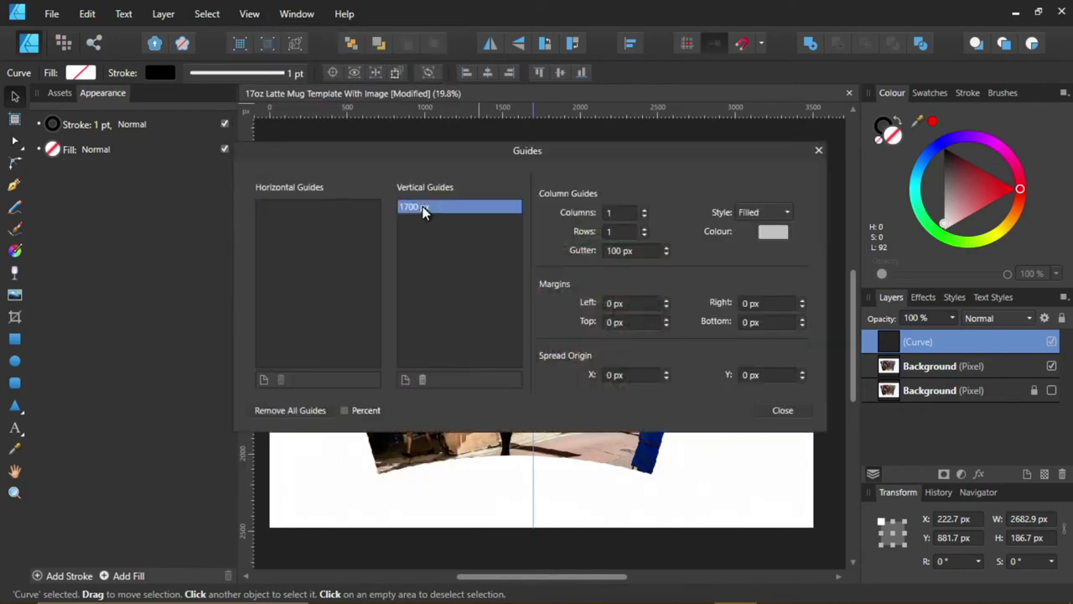
click(423, 380)
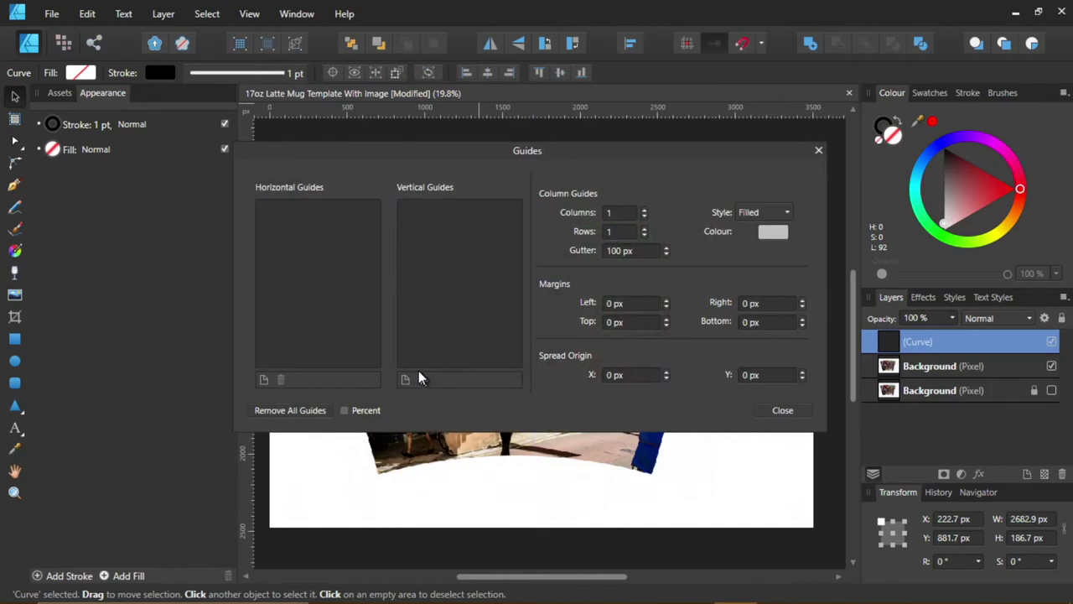
click(785, 411)
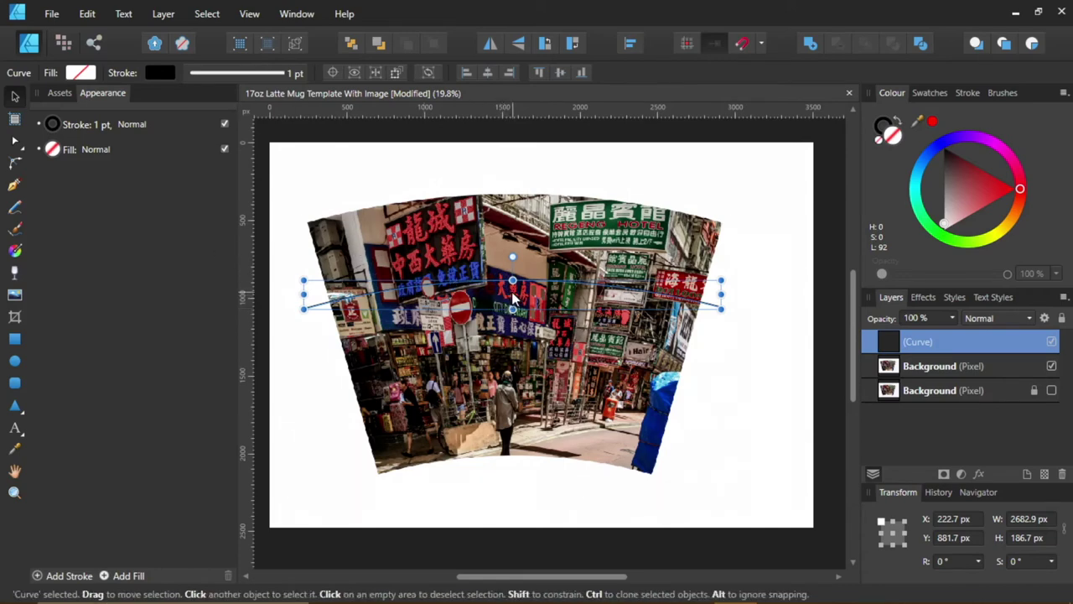
mouse_move(515, 295)
mouse_down()
mouse_move(540, 298)
mouse_move(504, 298)
mouse_move(519, 299)
mouse_move(515, 234)
mouse_move(516, 294)
mouse_up()
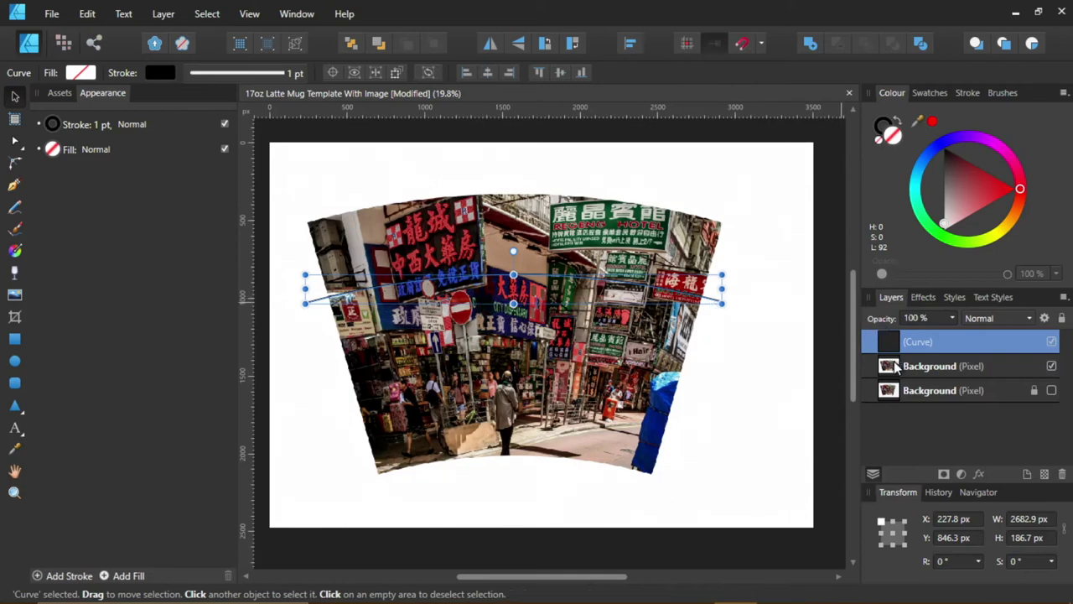
click(1051, 367)
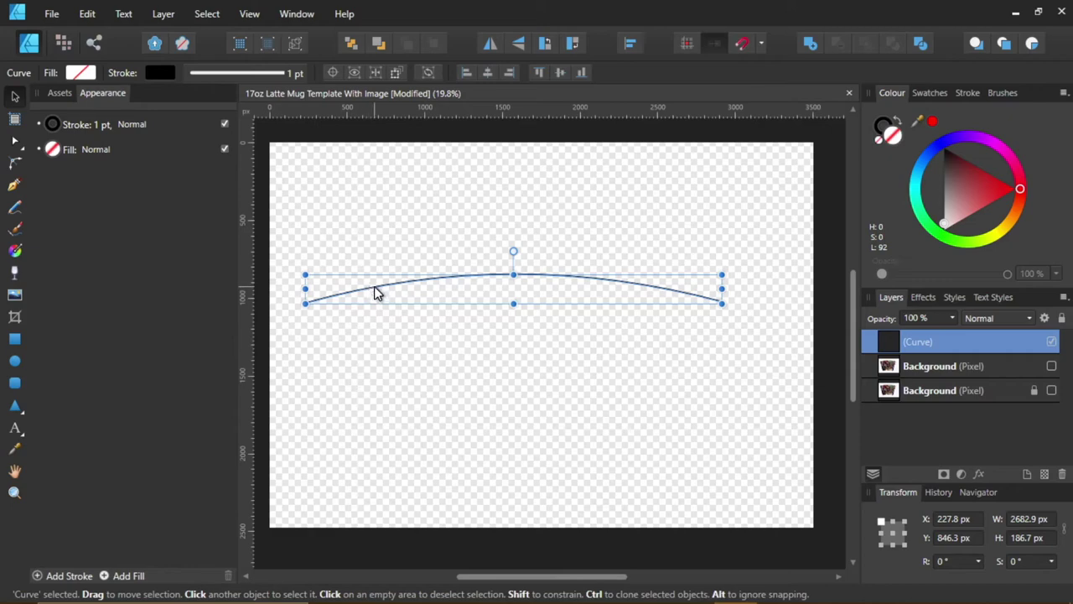
- Set the arc curve's stroke colour to None
click(260, 77)
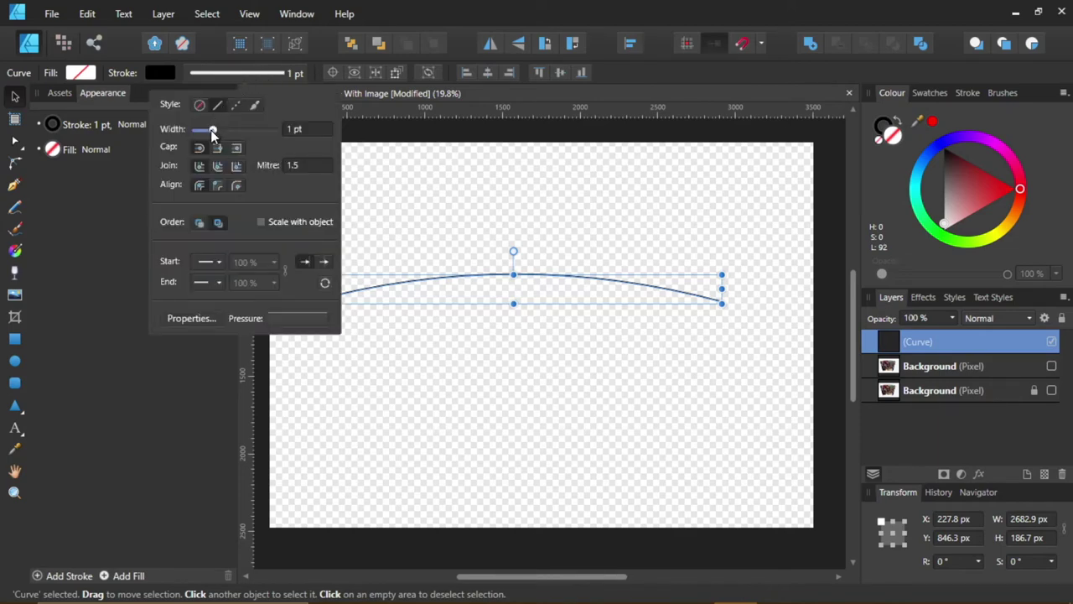
click(160, 71)
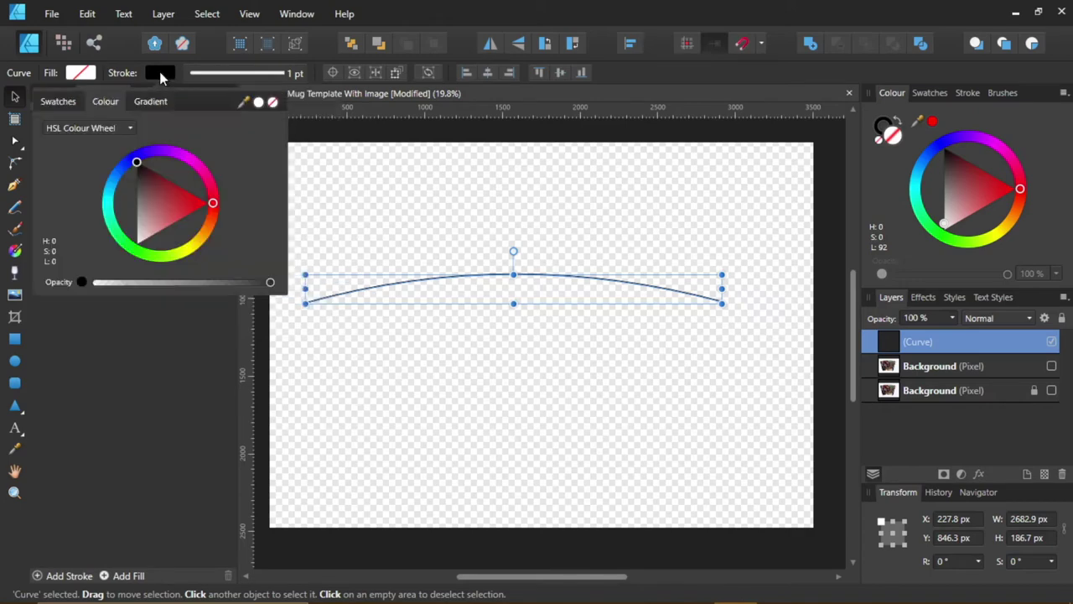
click(272, 102)
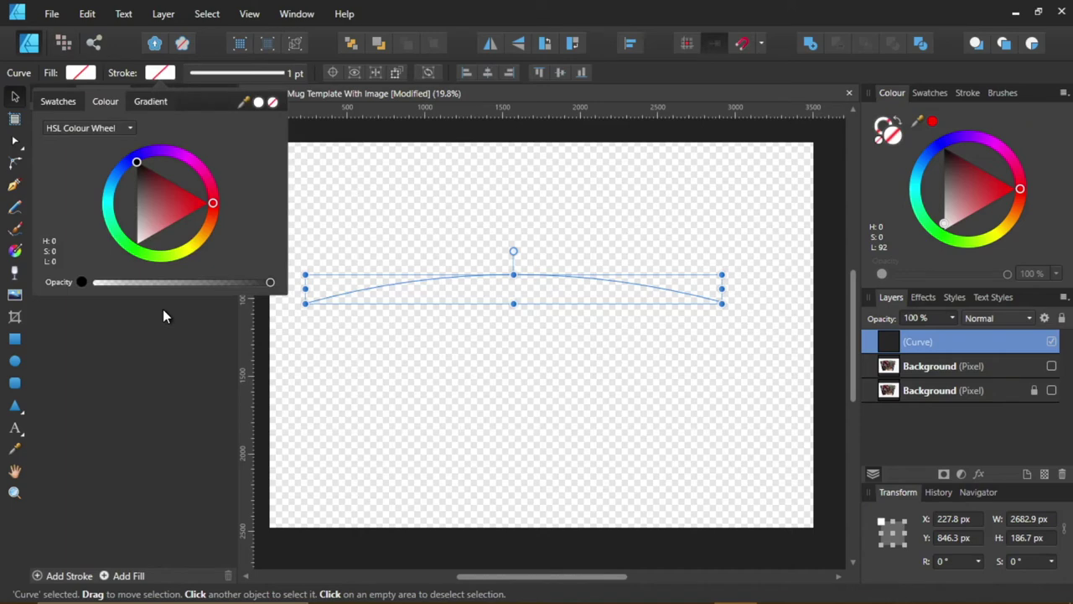
click(15, 429)
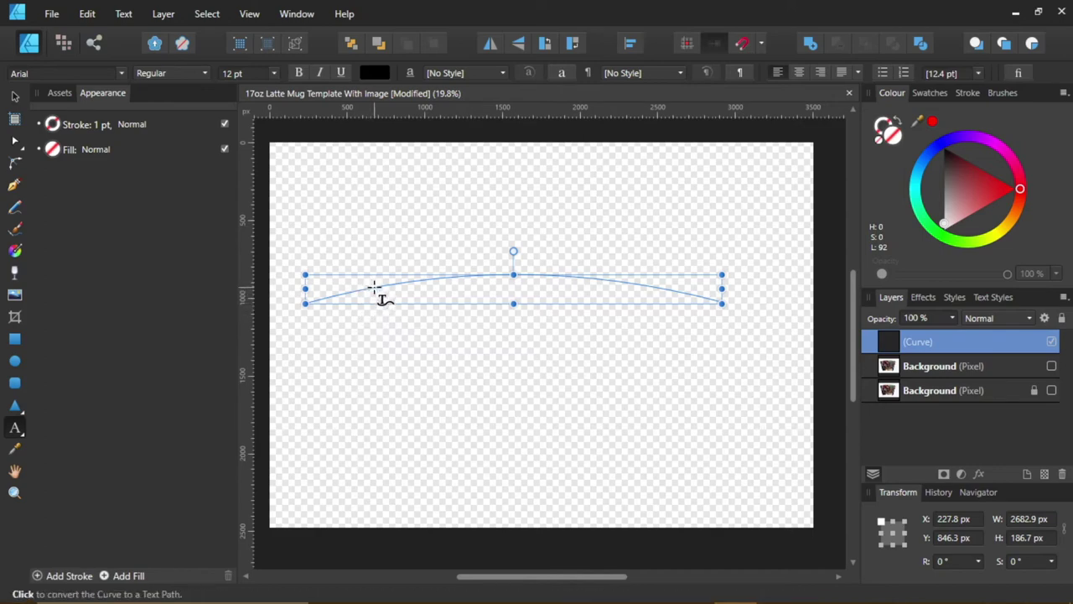
- Make the arc a path text in Segoe Print at 36 pt
click(375, 288)
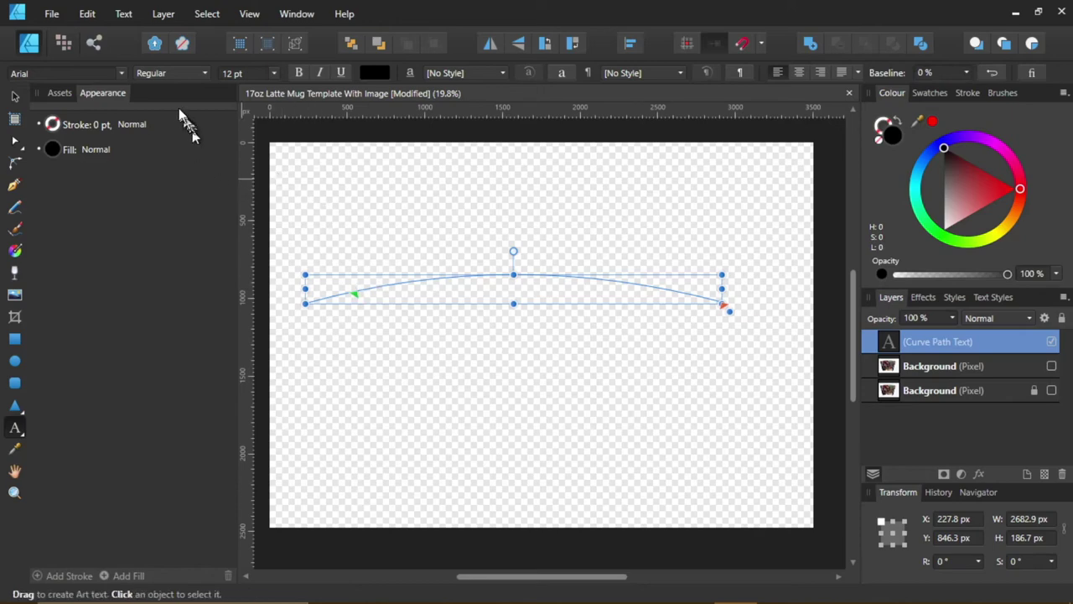
click(121, 73)
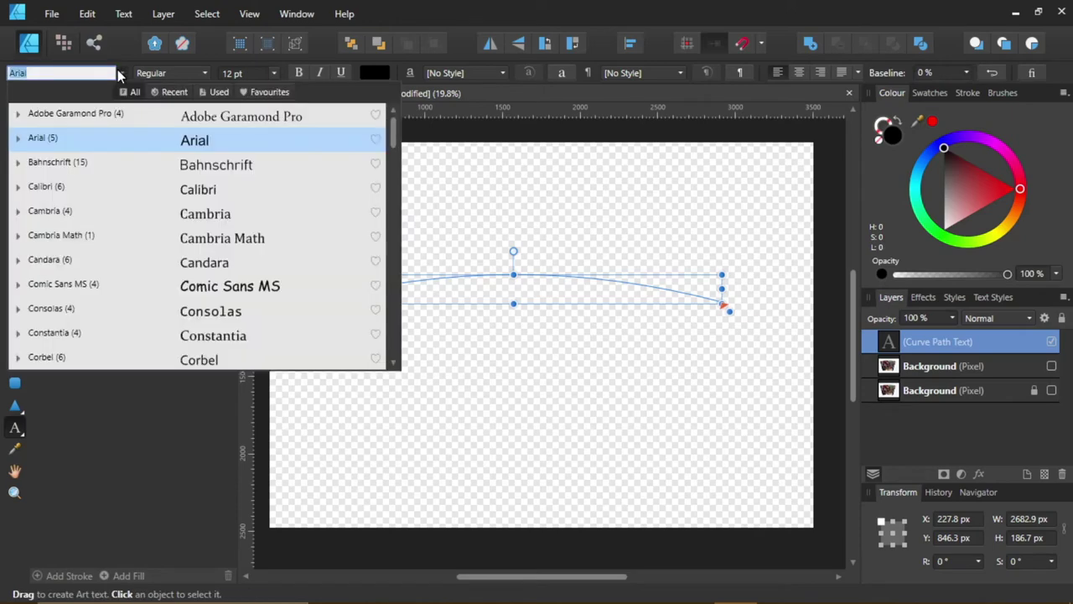
scroll(97, 235, down, 1)
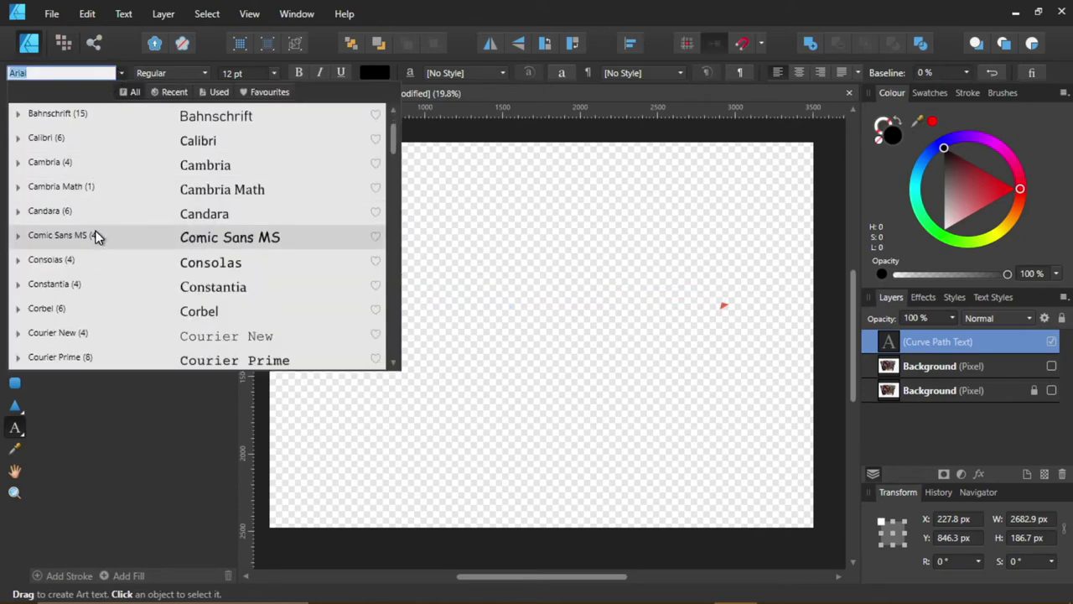
scroll(96, 236, up, 1)
scroll(96, 234, down, 3)
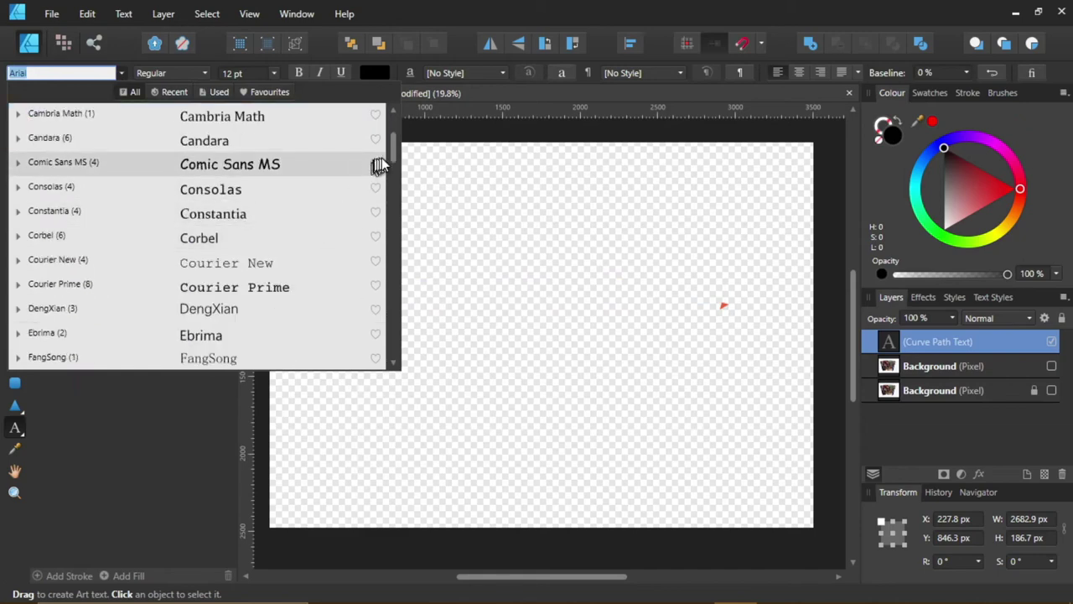
drag(395, 151, 399, 287)
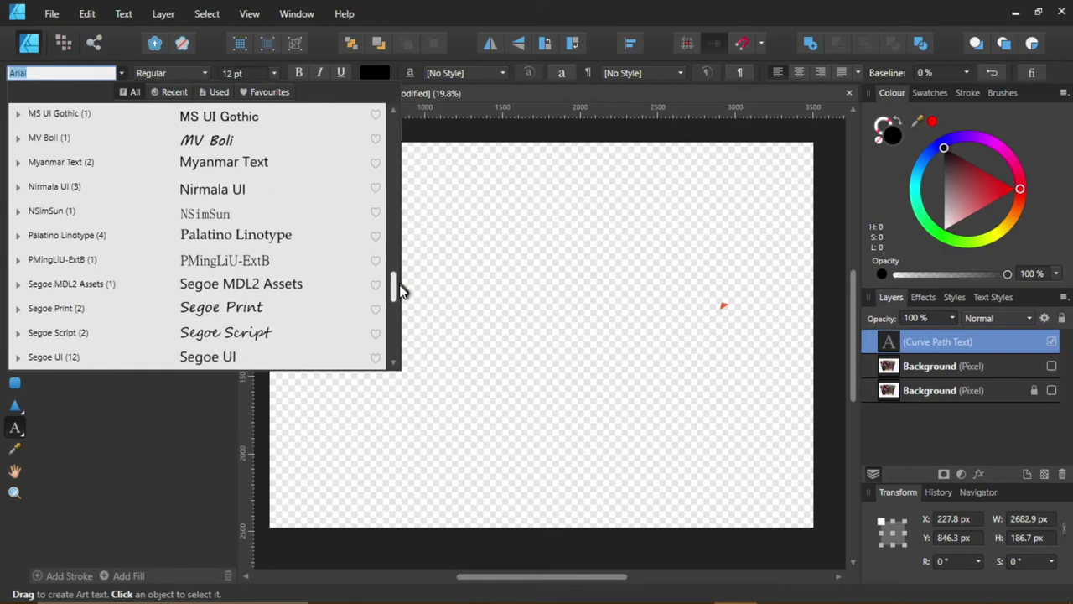
click(252, 317)
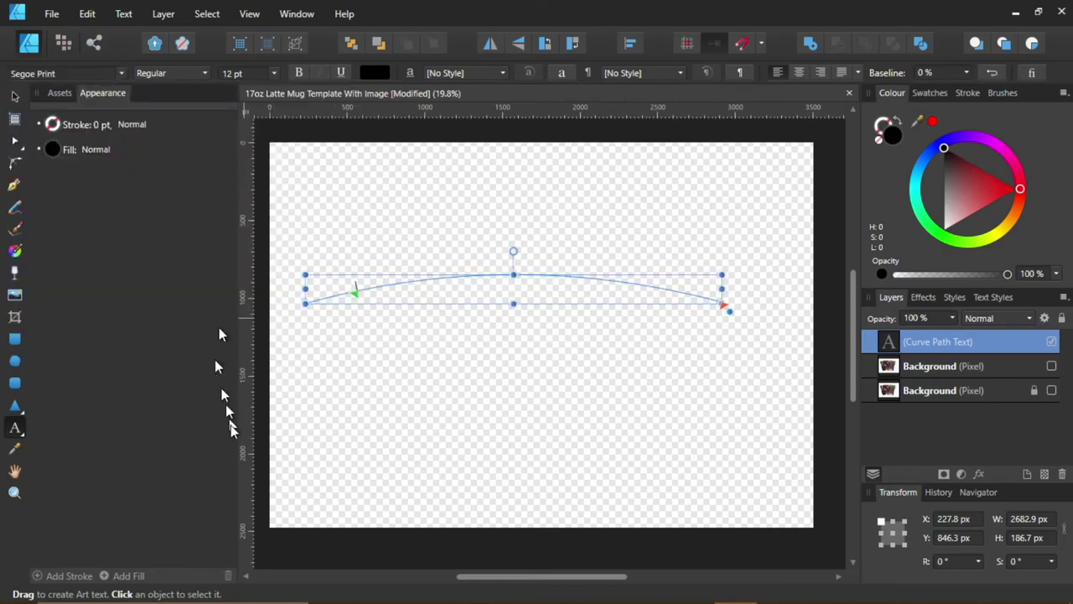
click(274, 74)
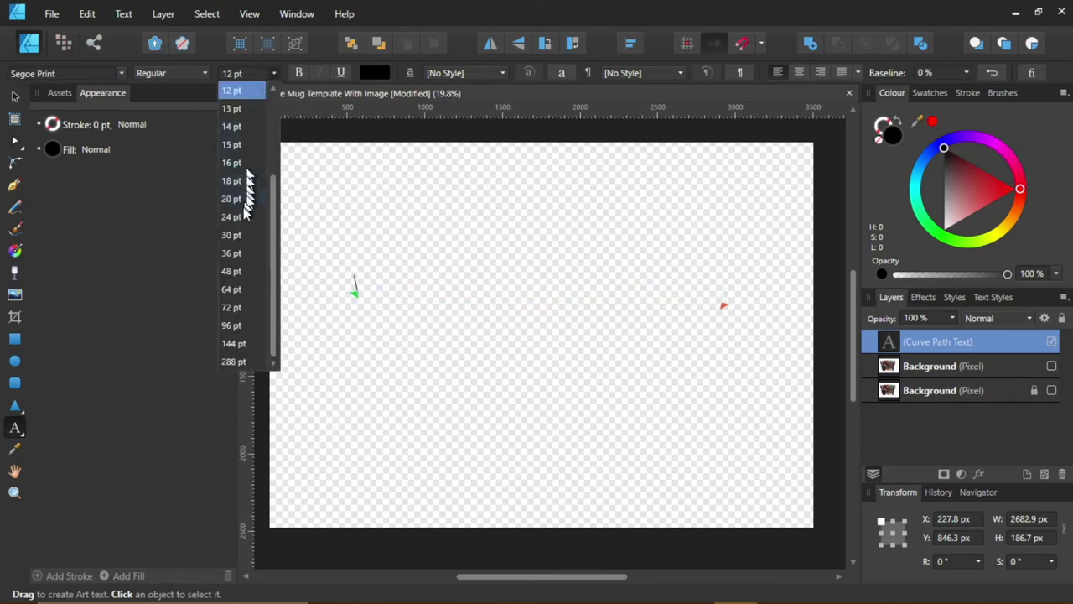
click(235, 255)
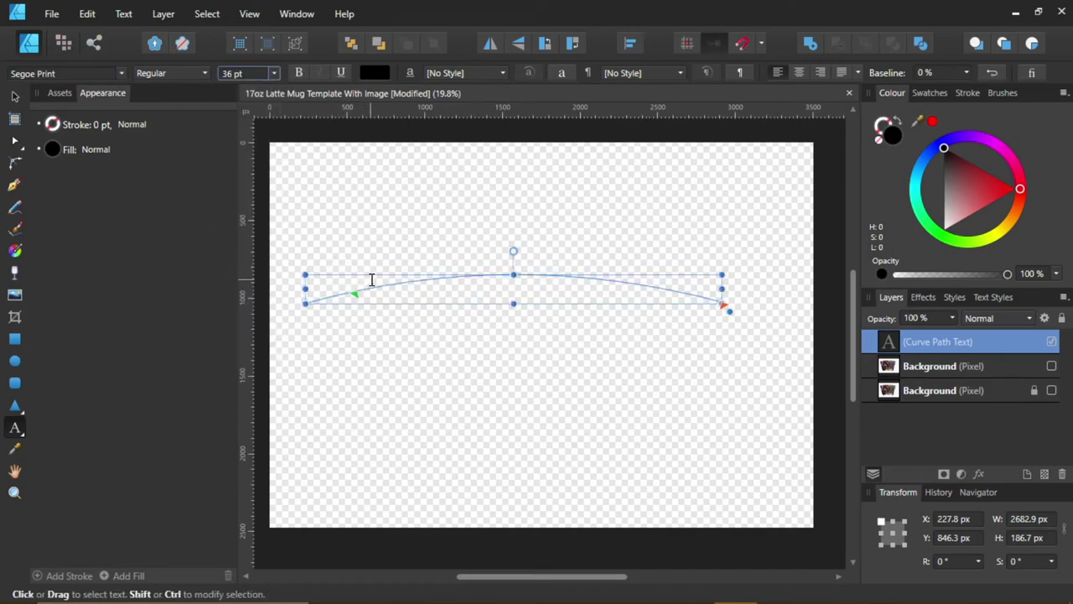
click(371, 279)
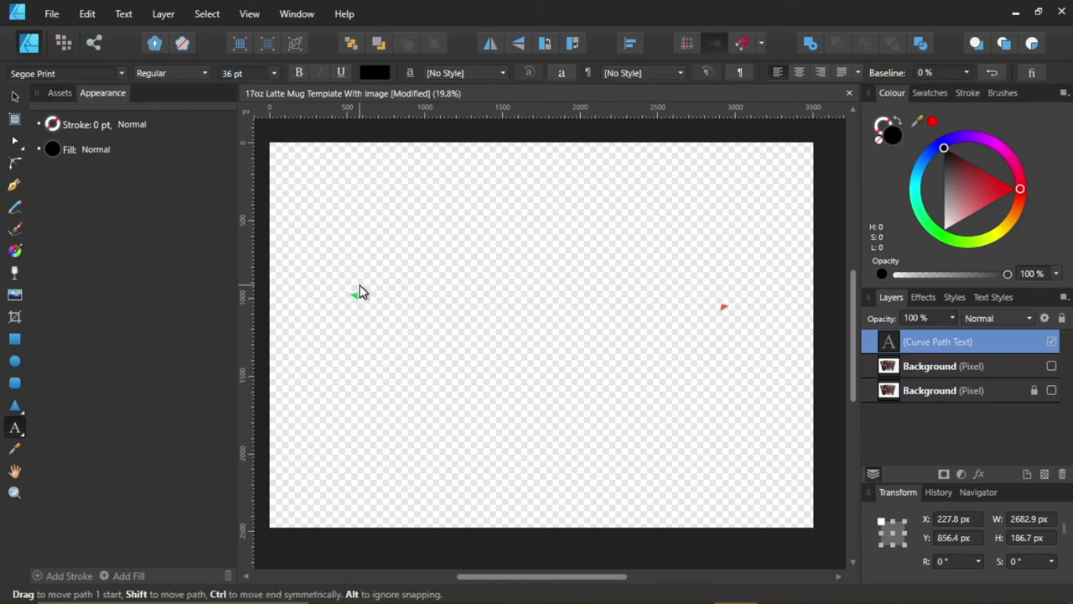
- Type HAPPY BIRTHDAY on the arc and slide its start point right toward the curve's middle
text(HAPPY)
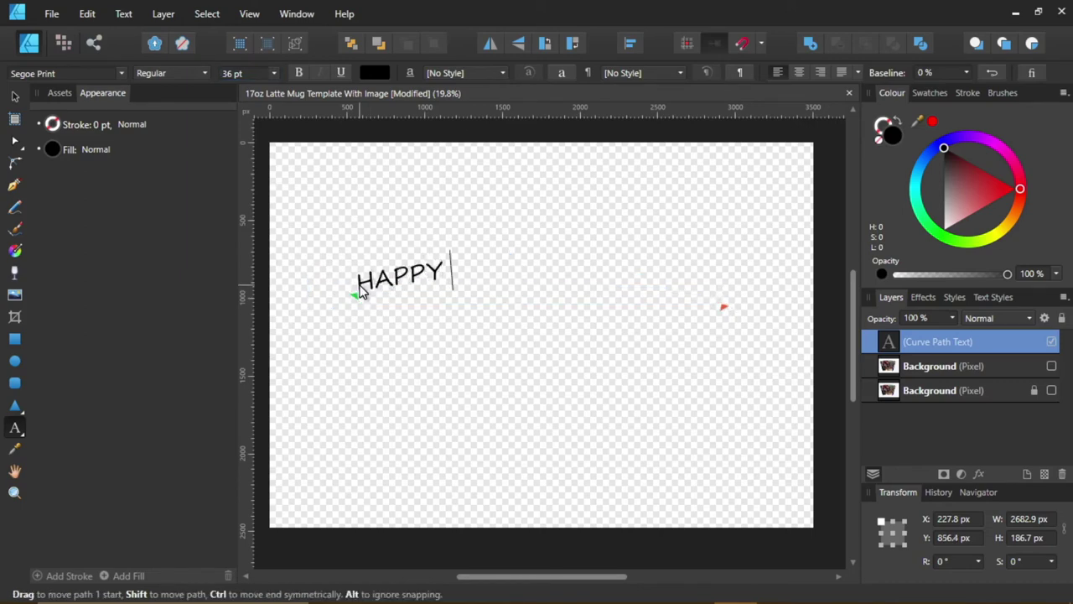
text( BIRT)
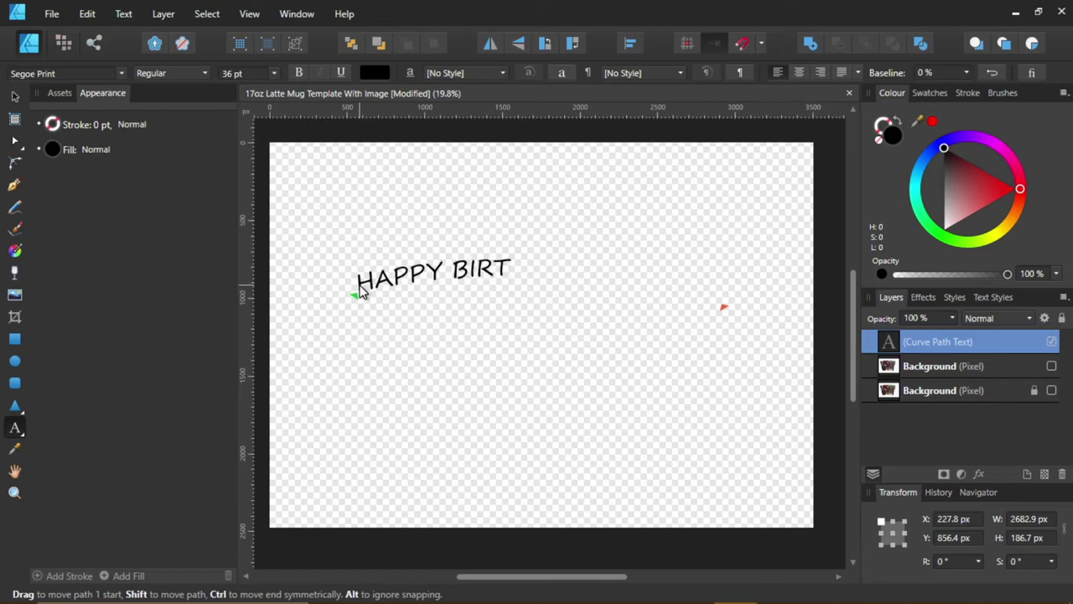
text(HDAY)
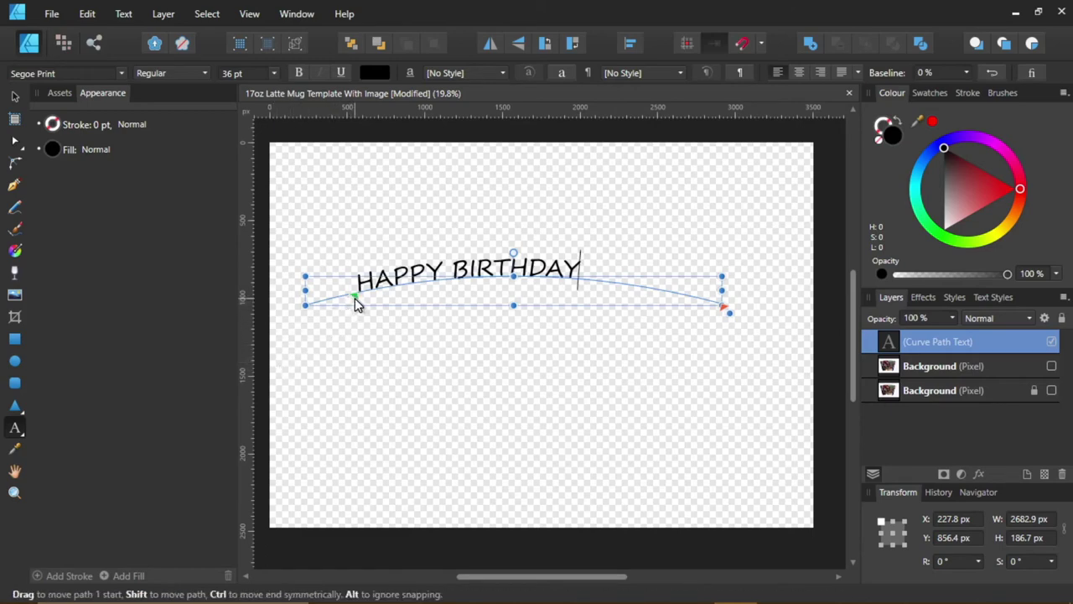
drag(358, 301, 403, 299)
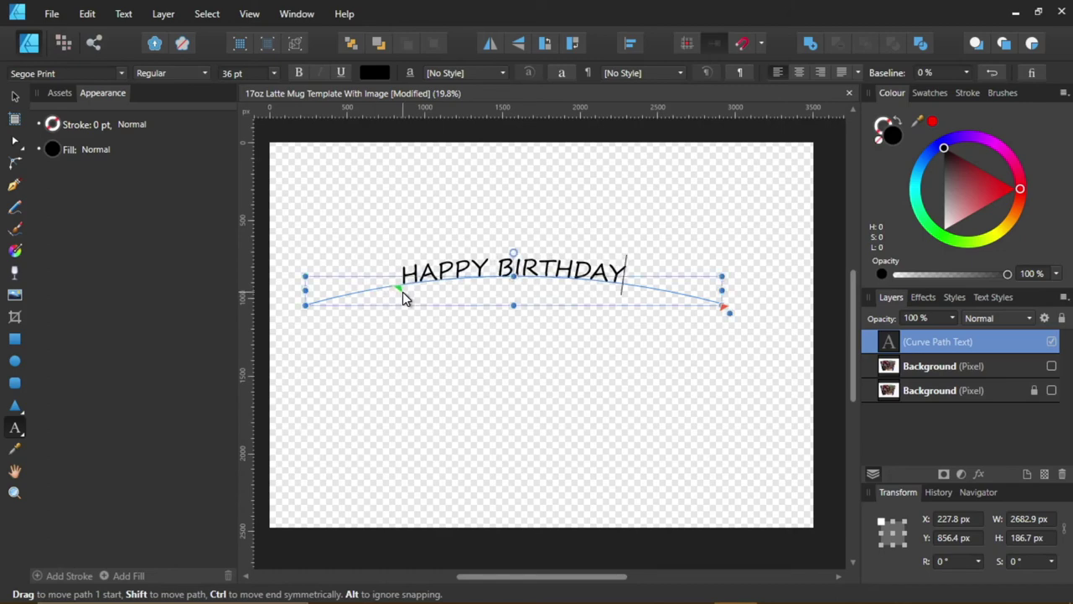
drag(402, 292, 406, 294)
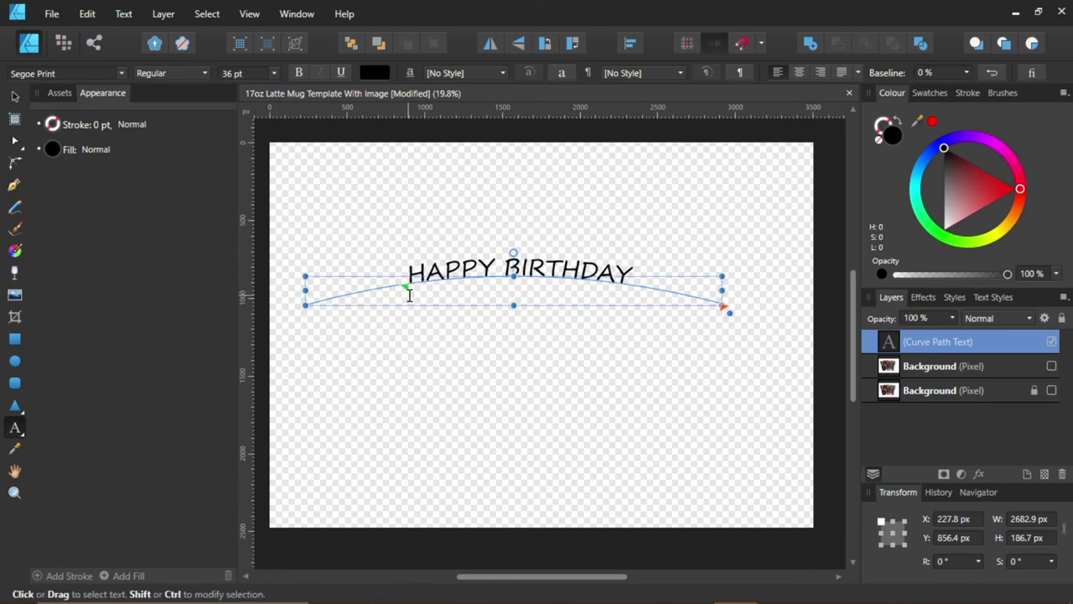
key(Escape)
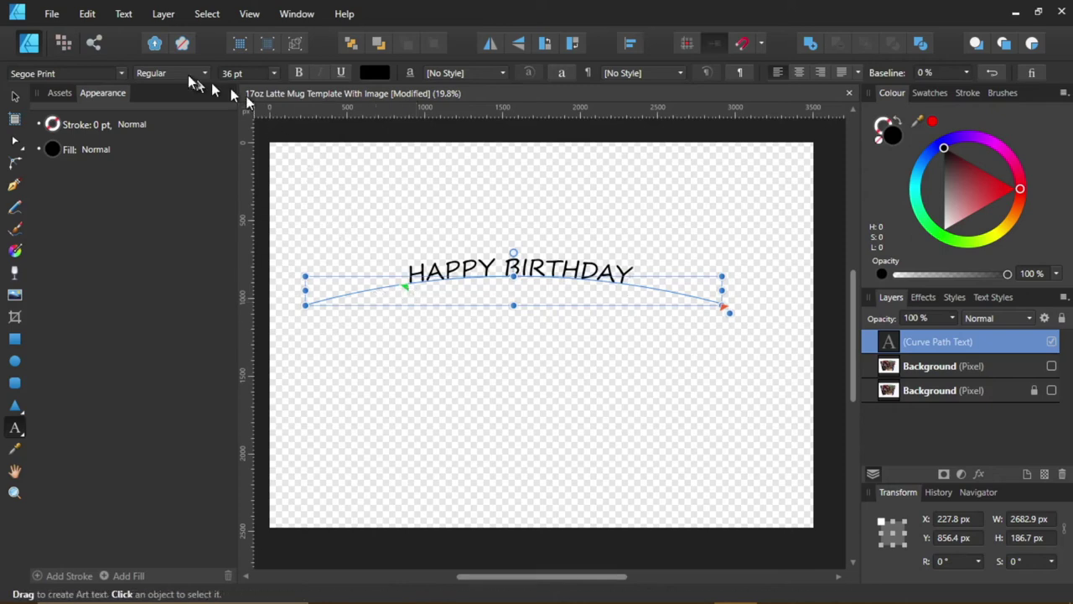
- Duplicate the HAPPY BIRTHDAY arc text and drag the copy below the original to Y 1160.1 px
click(88, 15)
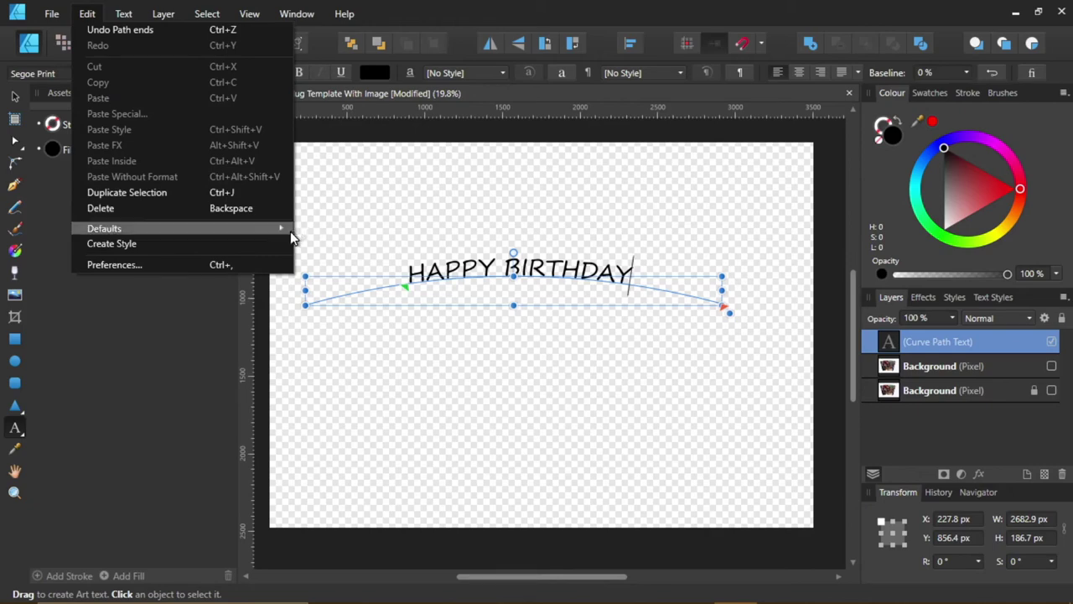
click(148, 195)
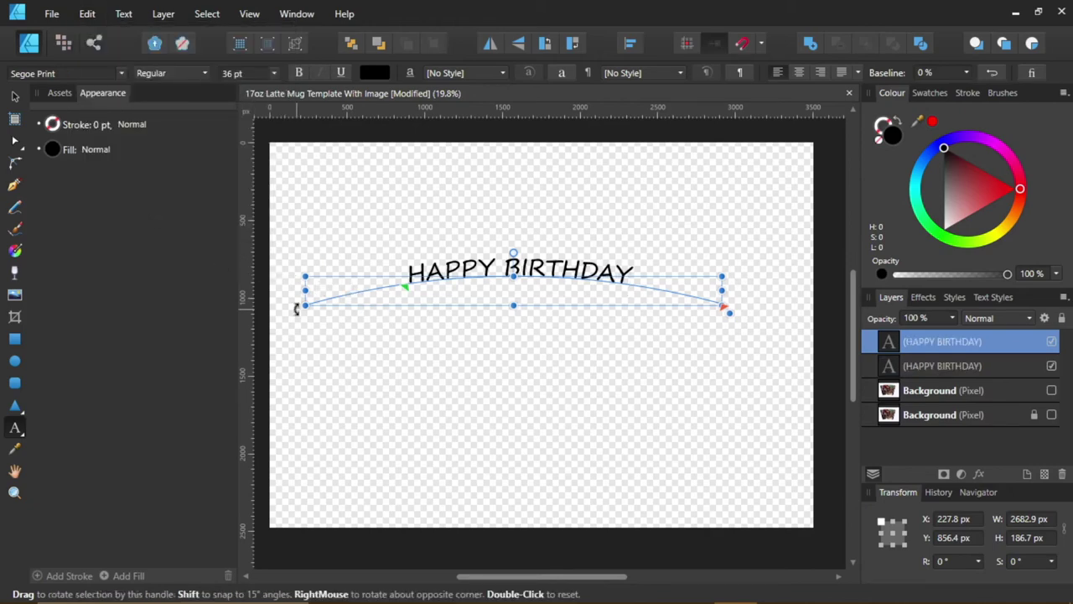
click(15, 97)
drag(491, 287, 484, 330)
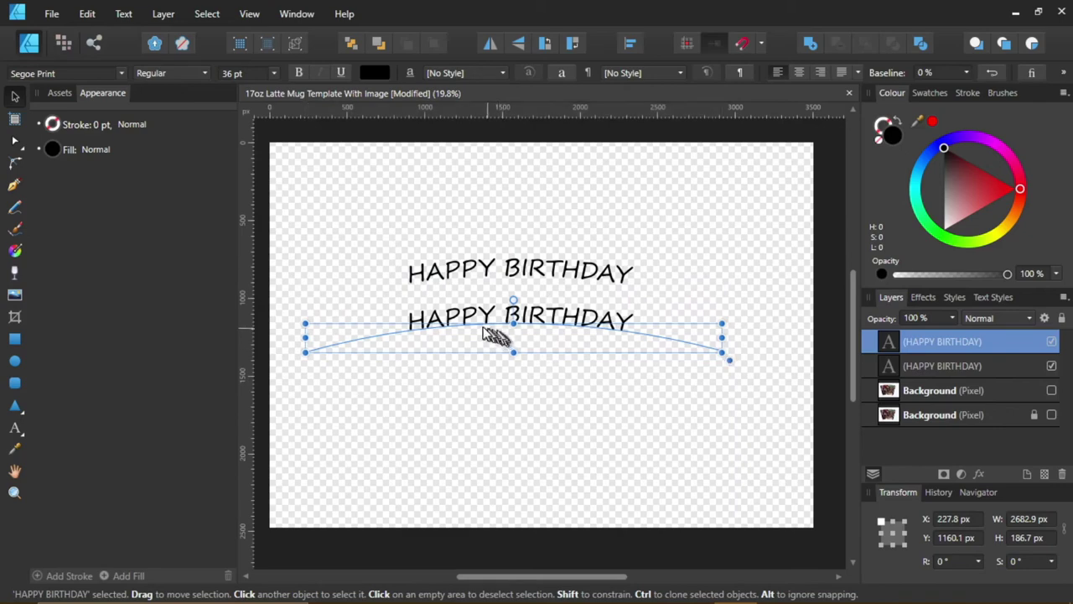
- Retype the copied arc as MUMMY & DADDY and move it to X 243, Y 1185.4 px
click(15, 429)
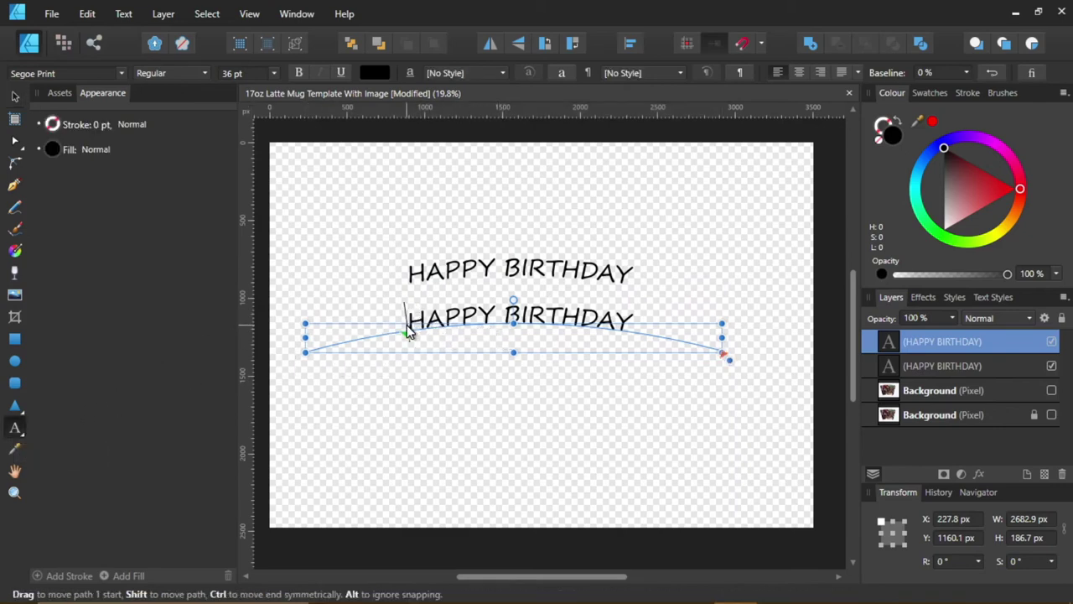
drag(410, 319, 639, 320)
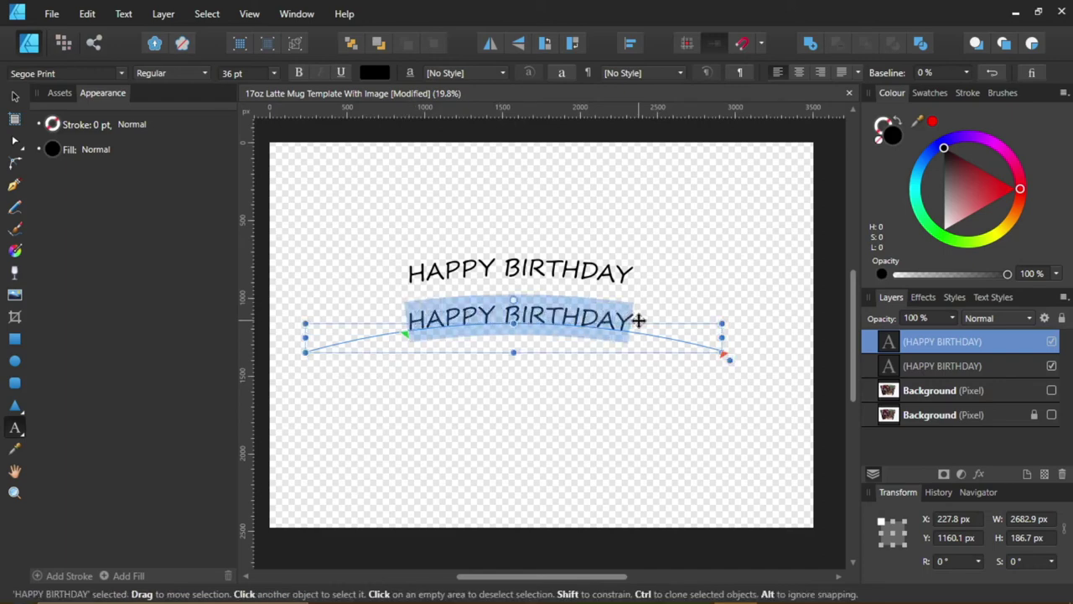
text(MUMMY)
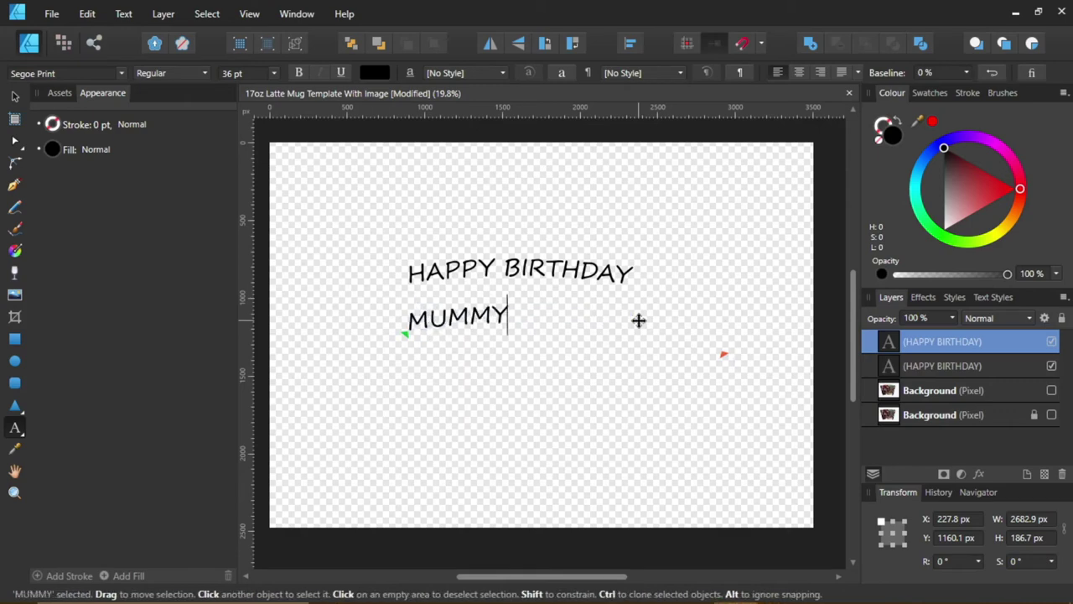
text( & DA)
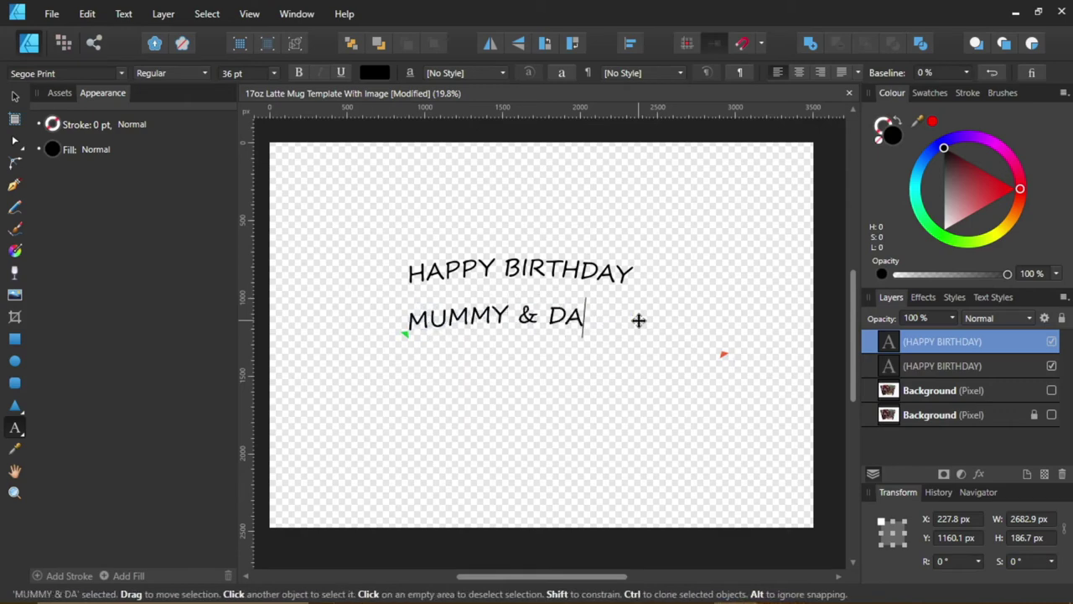
text(DDY)
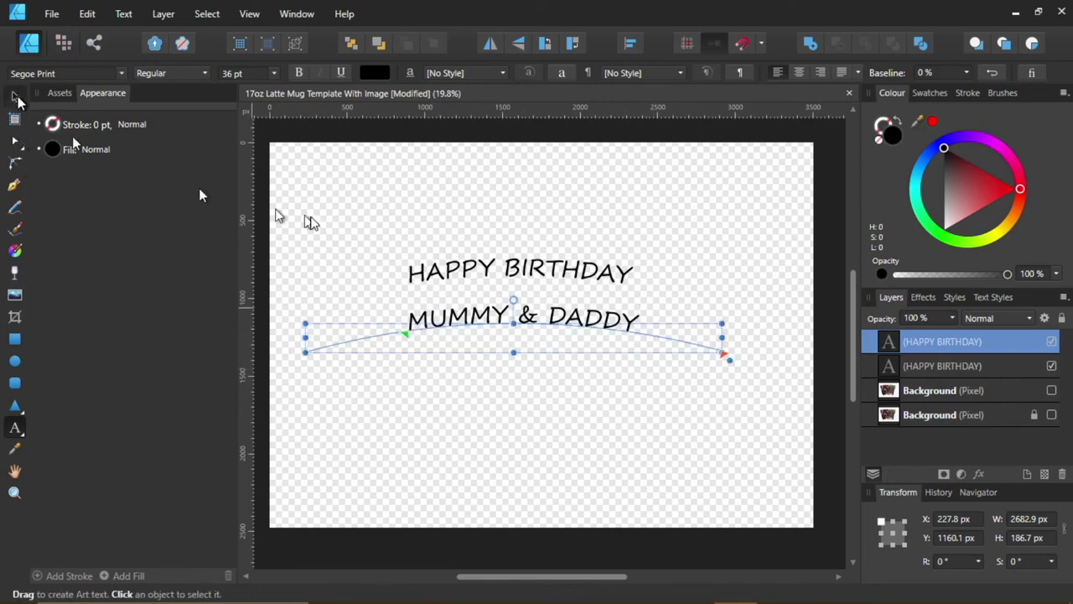
key(Escape)
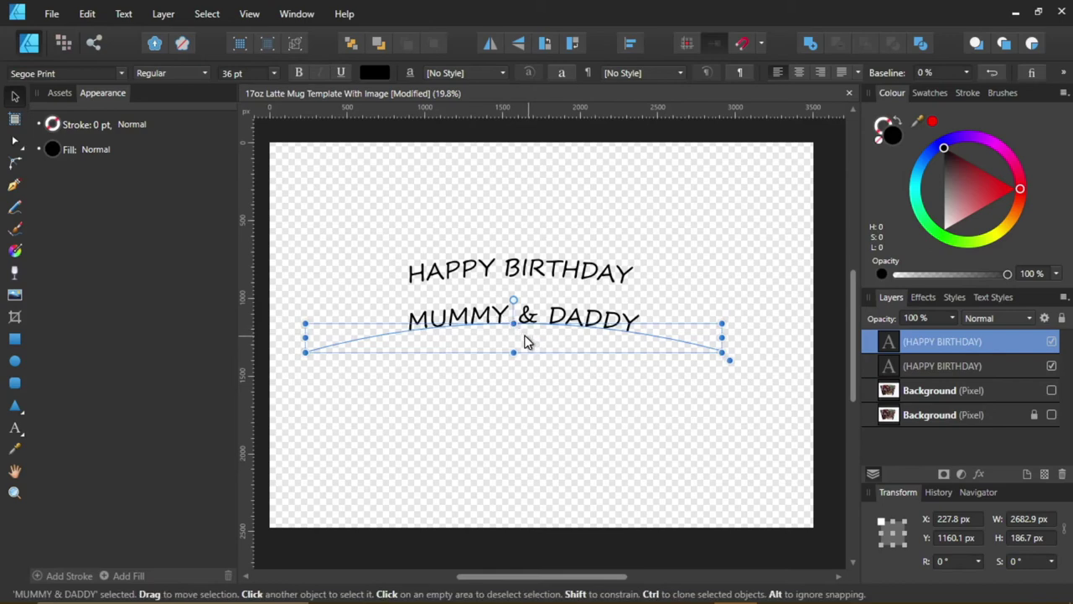
drag(525, 336, 521, 332)
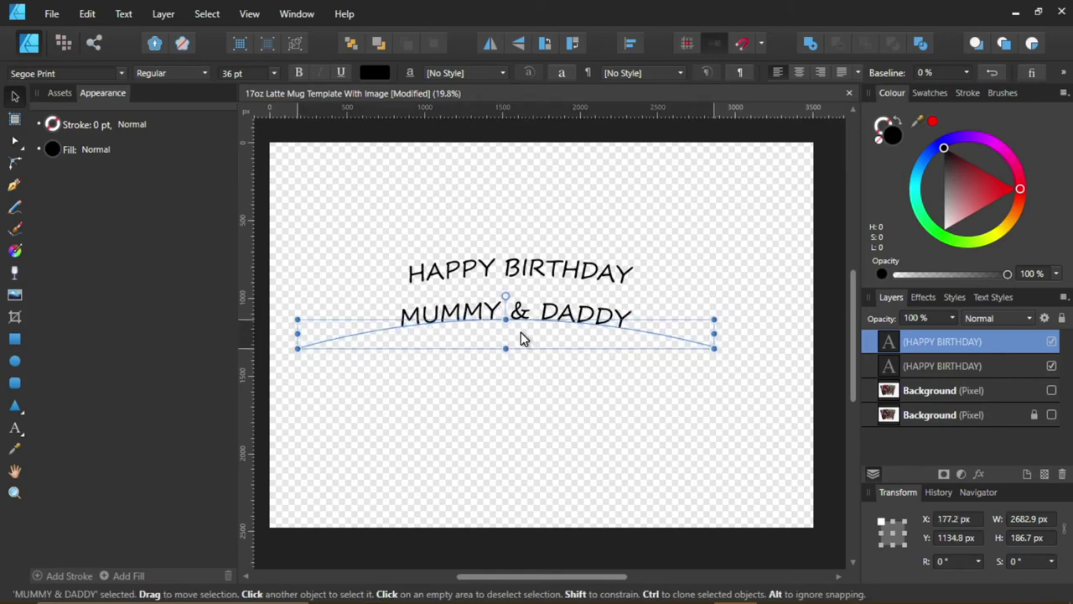
mouse_move(520, 336)
mouse_down()
mouse_move(517, 346)
mouse_move(529, 346)
mouse_move(508, 347)
mouse_move(534, 346)
mouse_up()
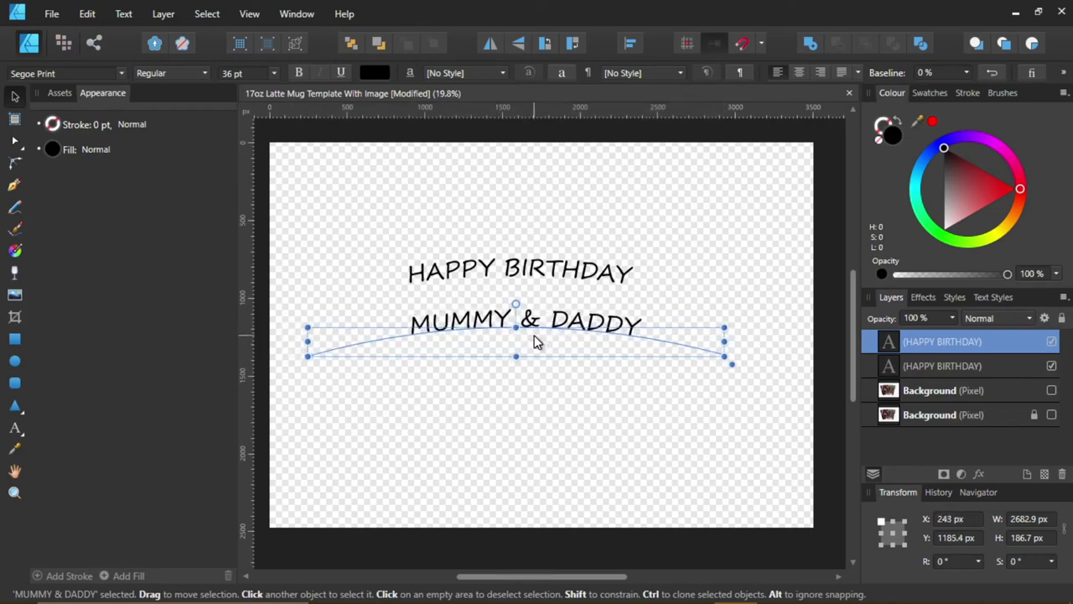
- Tick Enable snapping in the View menu's Snapping Manager
click(283, 18)
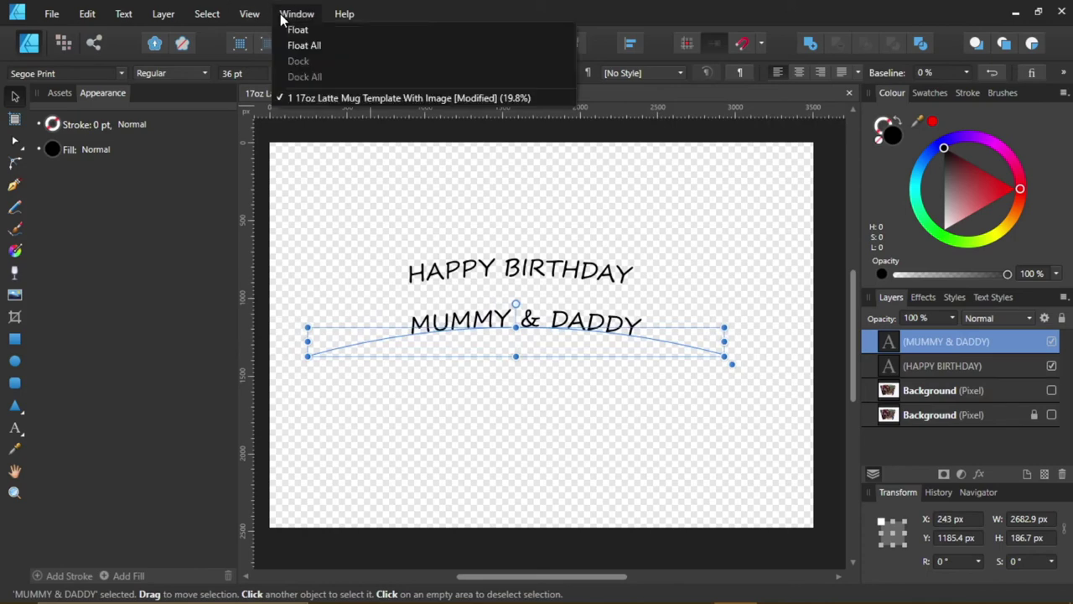
mouse_move(246, 18)
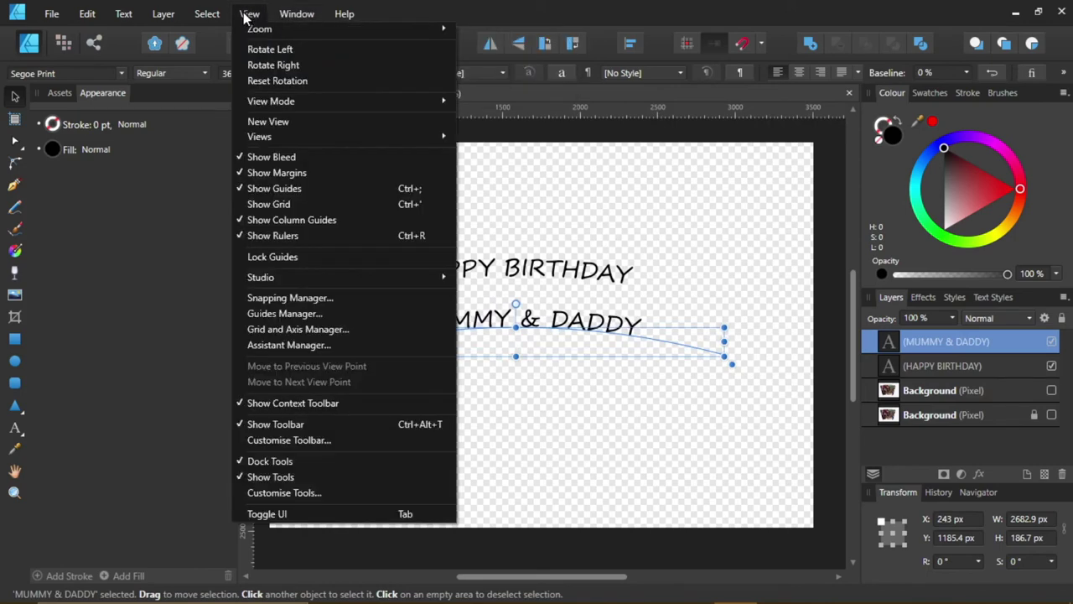
click(274, 298)
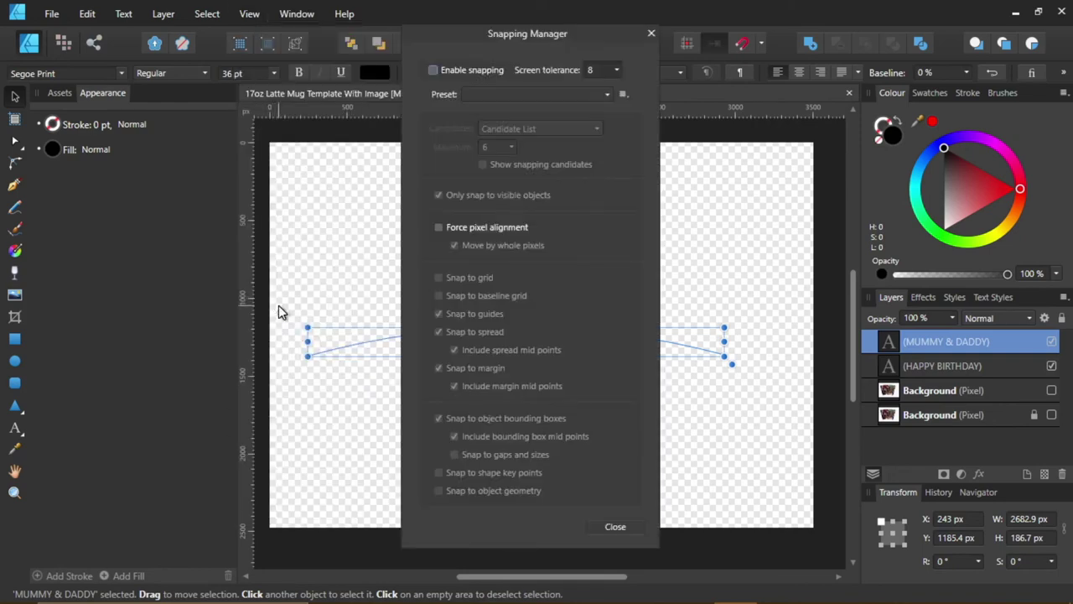
click(433, 69)
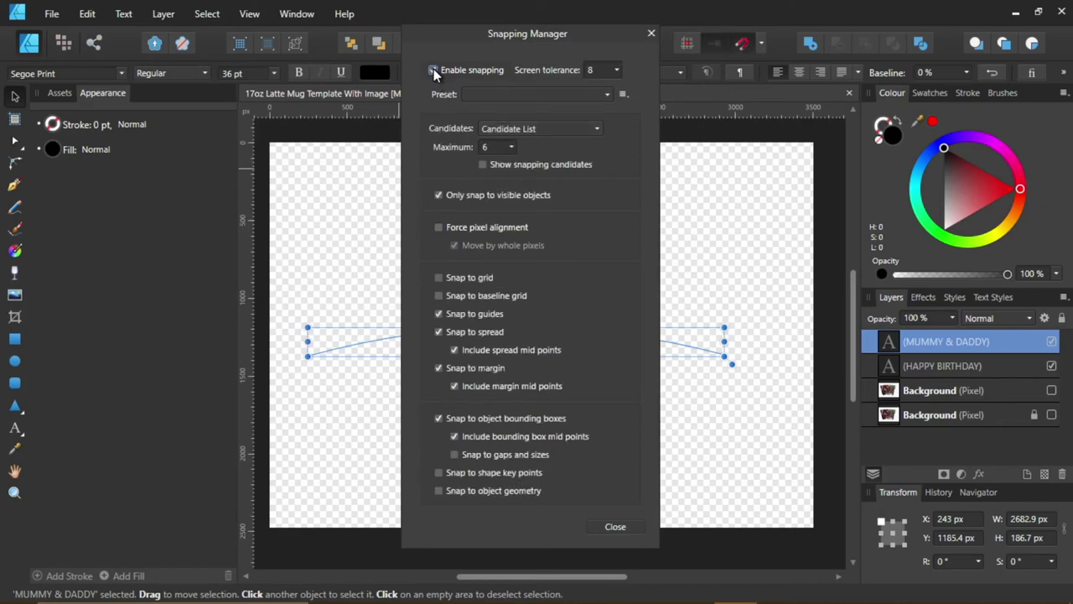
click(615, 526)
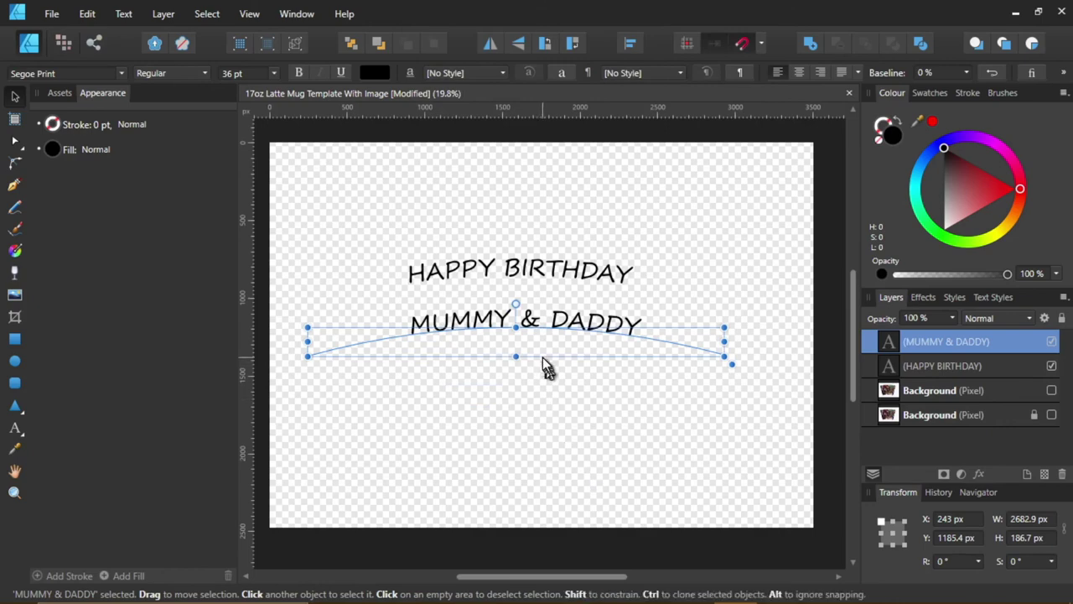
- Snap MUMMY & DADDY and HAPPY BIRTHDAY to the page centre, then add a 3508 × 2481 px light grey rectangle
mouse_move(536, 349)
mouse_down()
mouse_move(548, 350)
mouse_move(518, 344)
mouse_move(577, 354)
mouse_move(531, 352)
mouse_move(532, 362)
mouse_up()
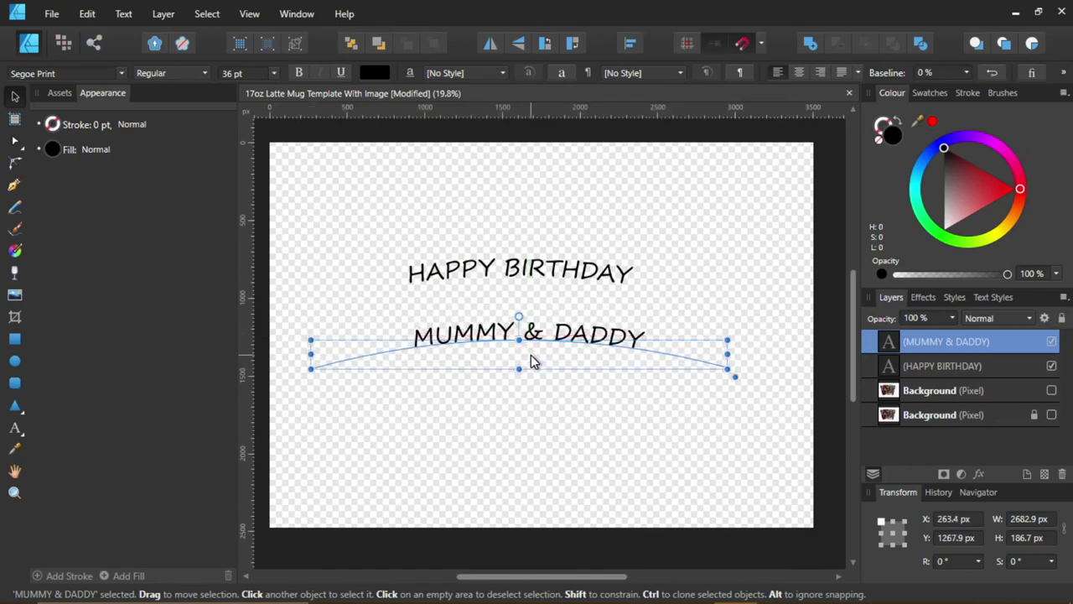
click(531, 275)
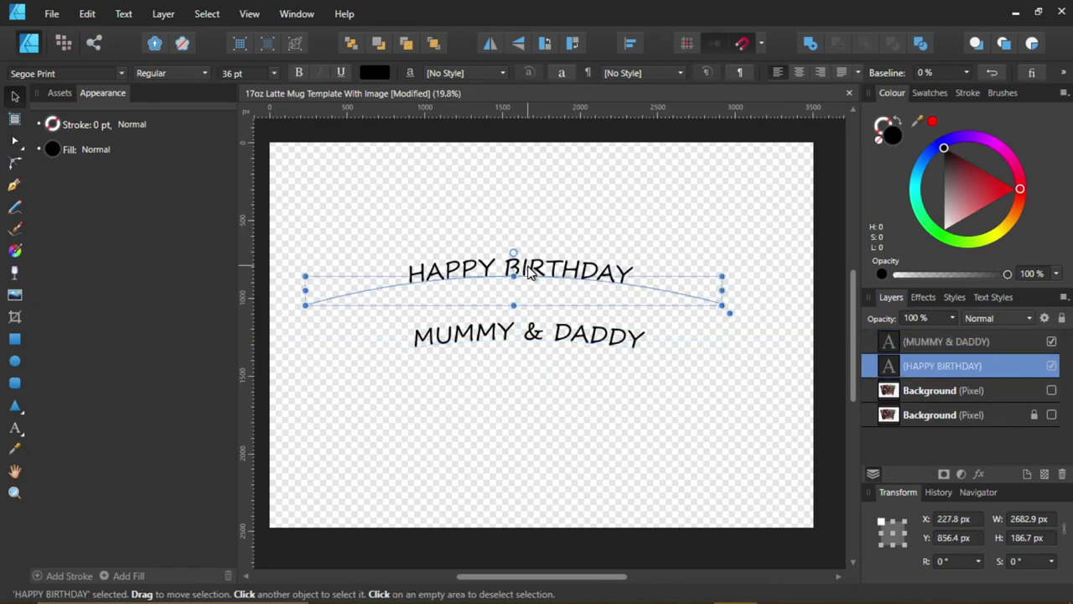
click(531, 276)
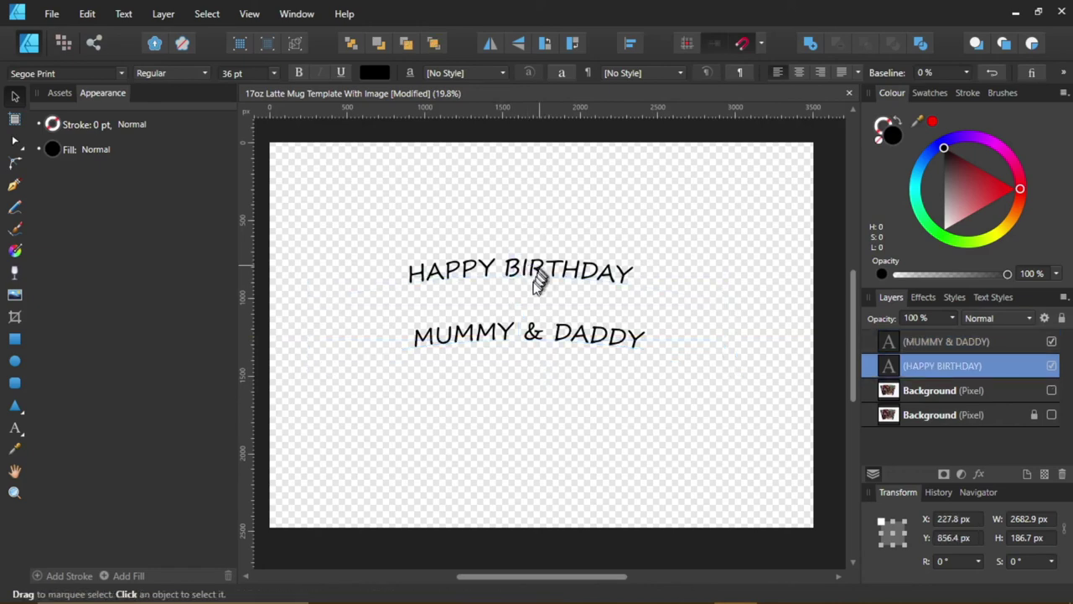
drag(525, 291, 546, 290)
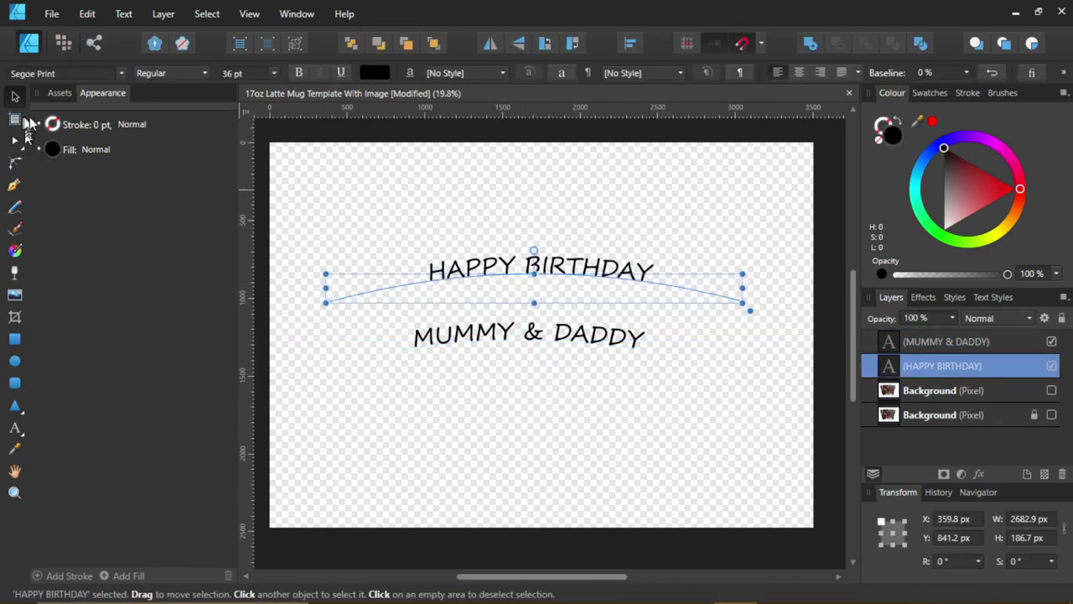
mouse_move(495, 290)
mouse_down()
mouse_move(513, 292)
mouse_move(485, 291)
mouse_up()
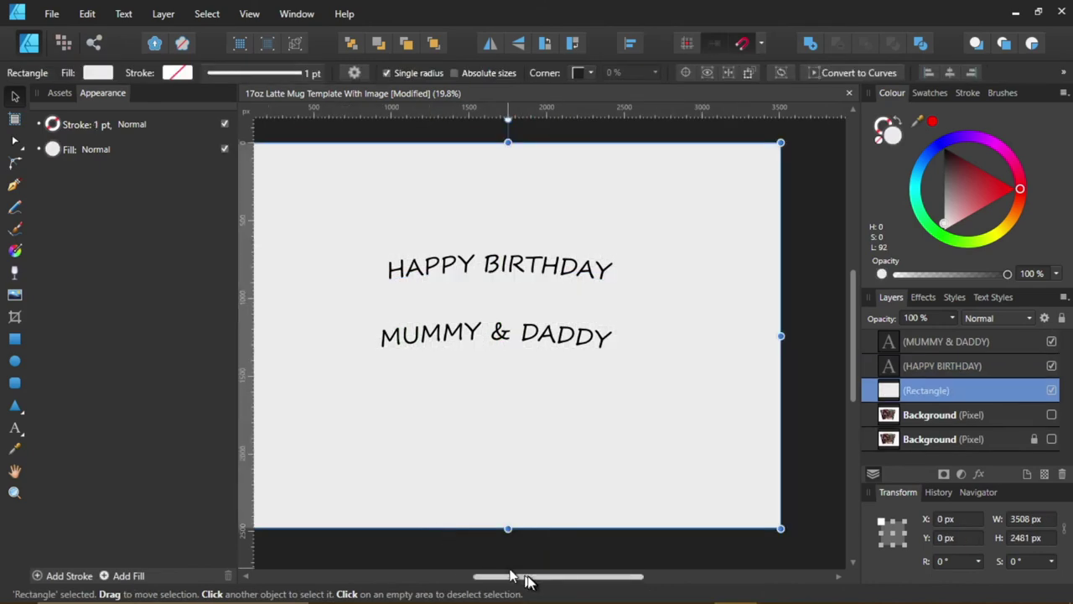
drag(527, 580, 510, 581)
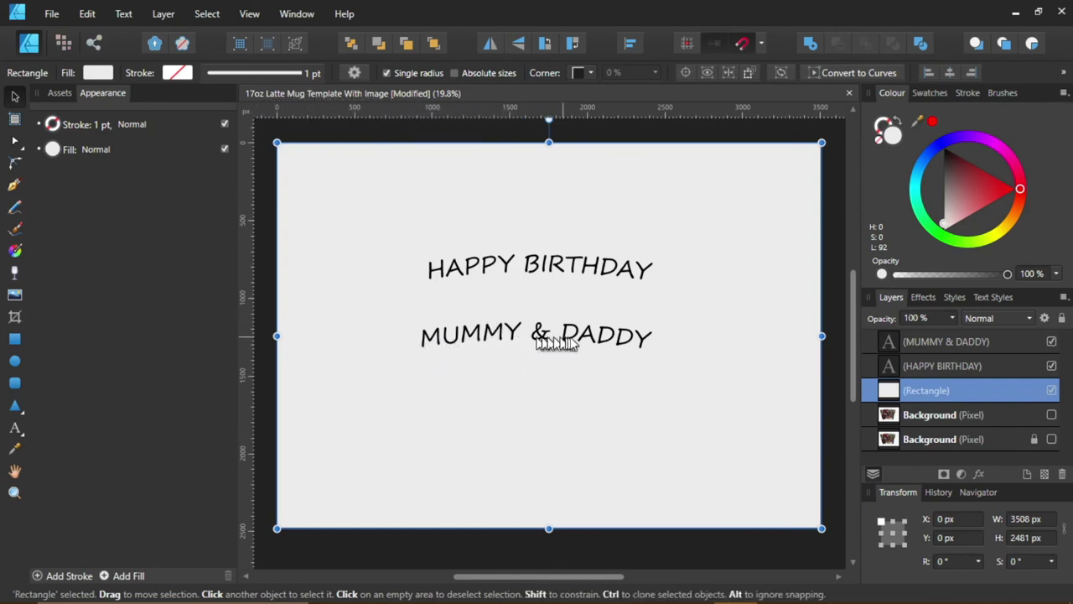
- Unhide the street photo layer and move the grey Rectangle below Background (Pixel)
click(1052, 439)
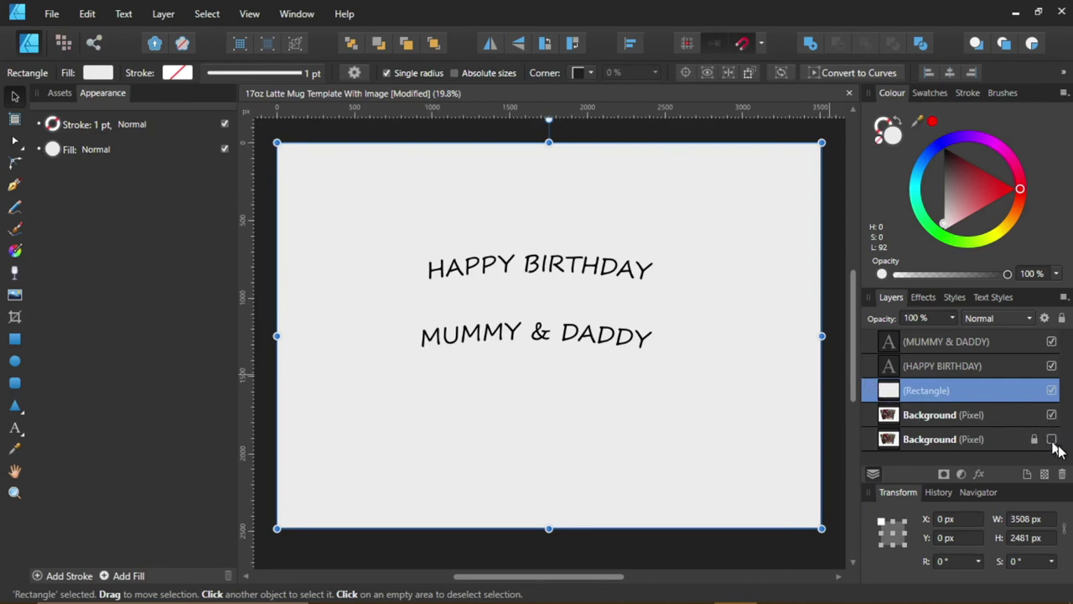
drag(952, 391, 887, 432)
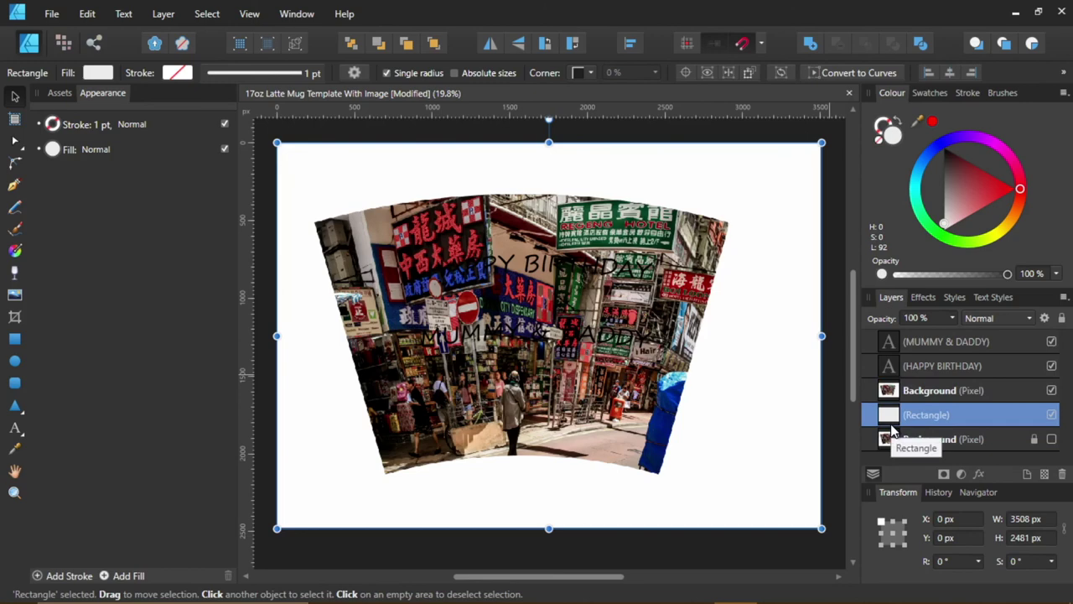
click(872, 394)
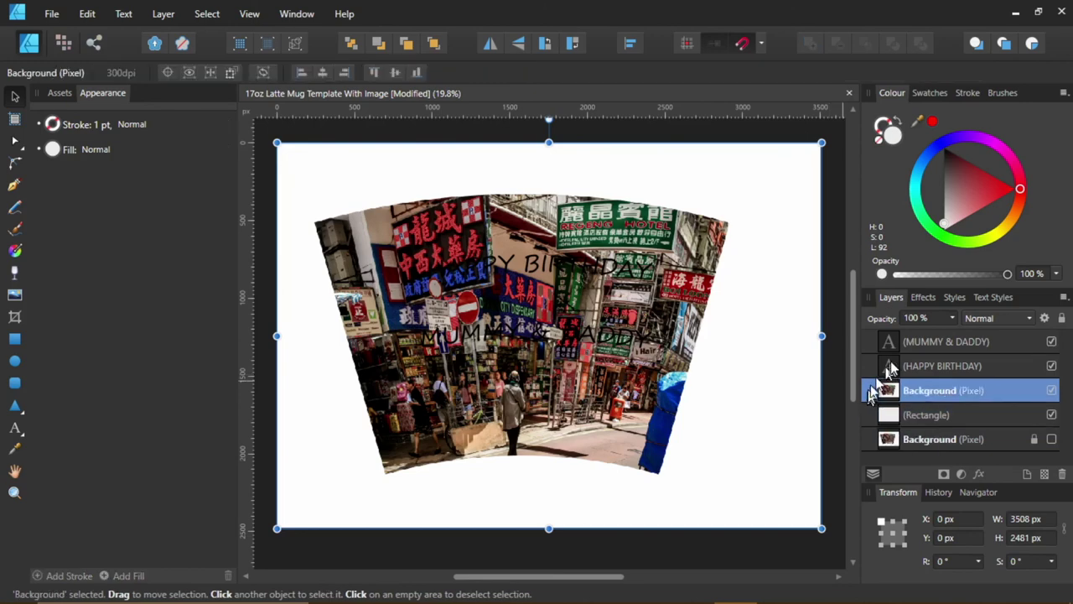
- Lower the street photo's fill opacity to 50% in the Effects panel
click(923, 299)
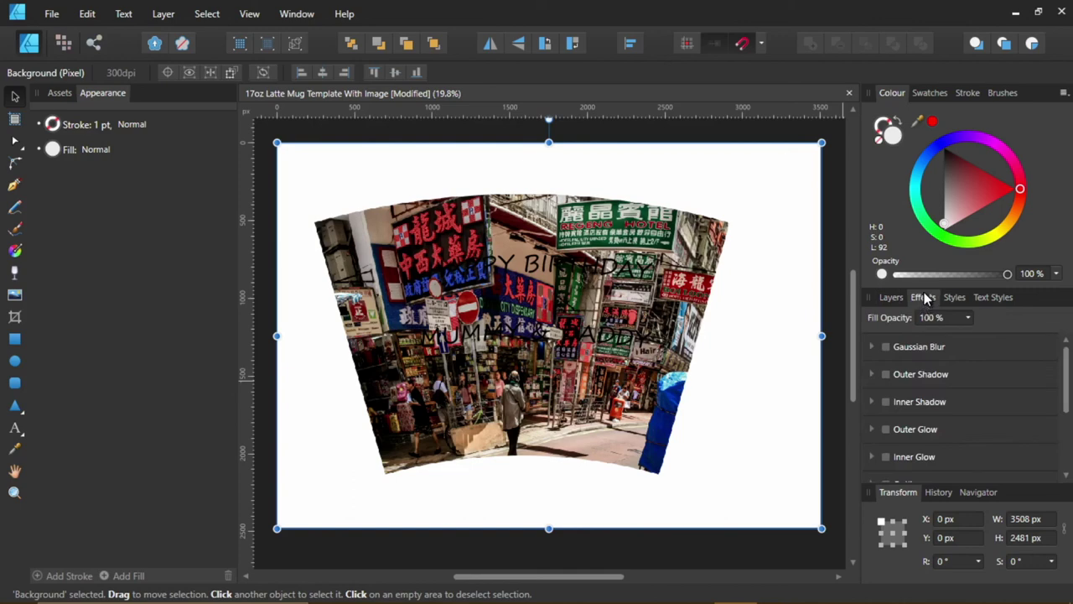
click(968, 317)
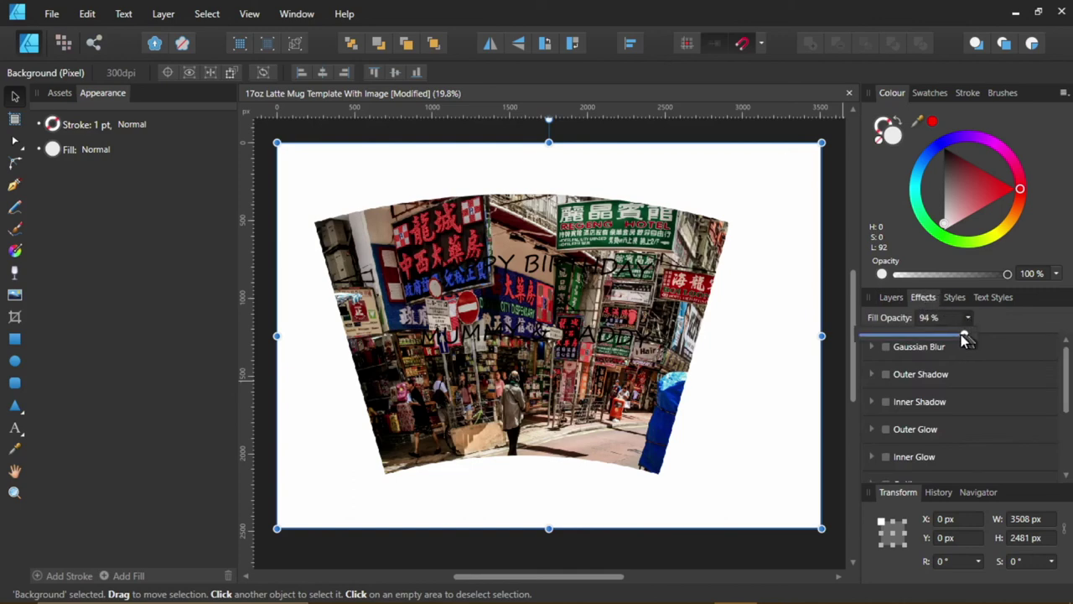
drag(963, 336, 922, 336)
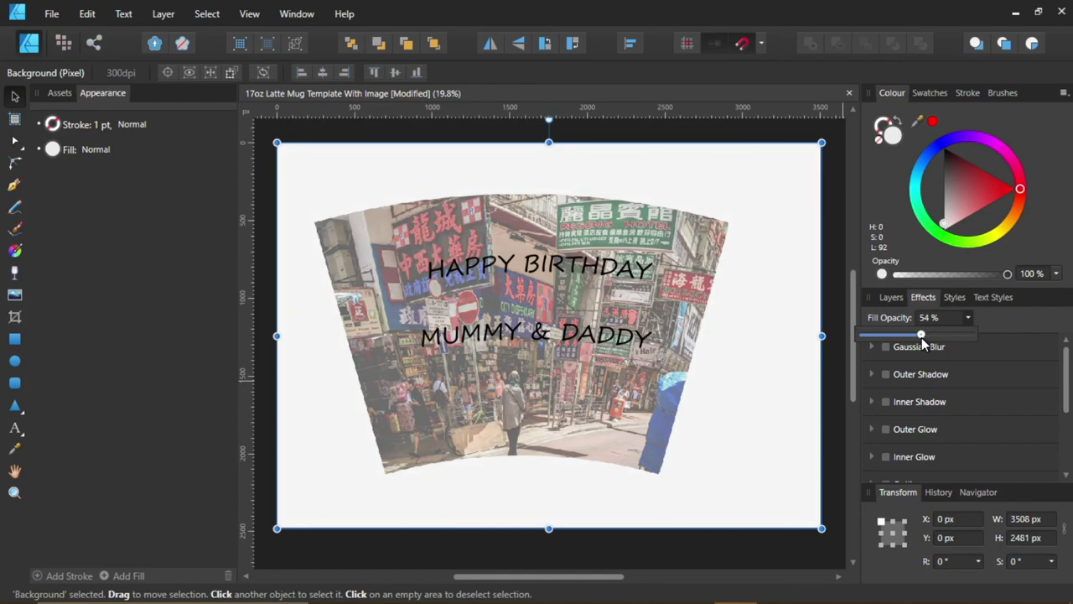
drag(922, 335, 919, 335)
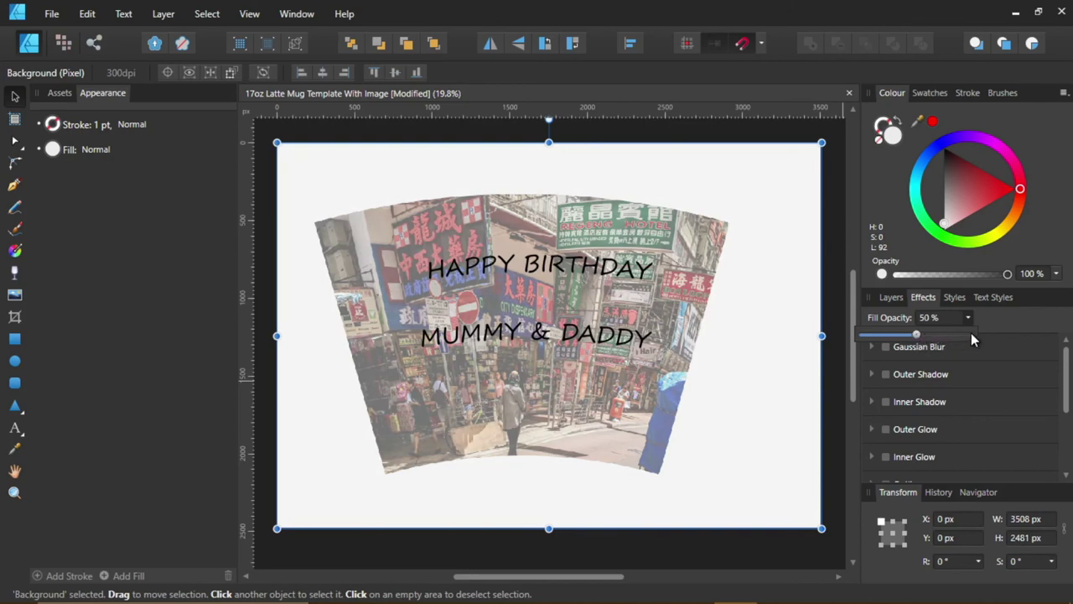
click(877, 300)
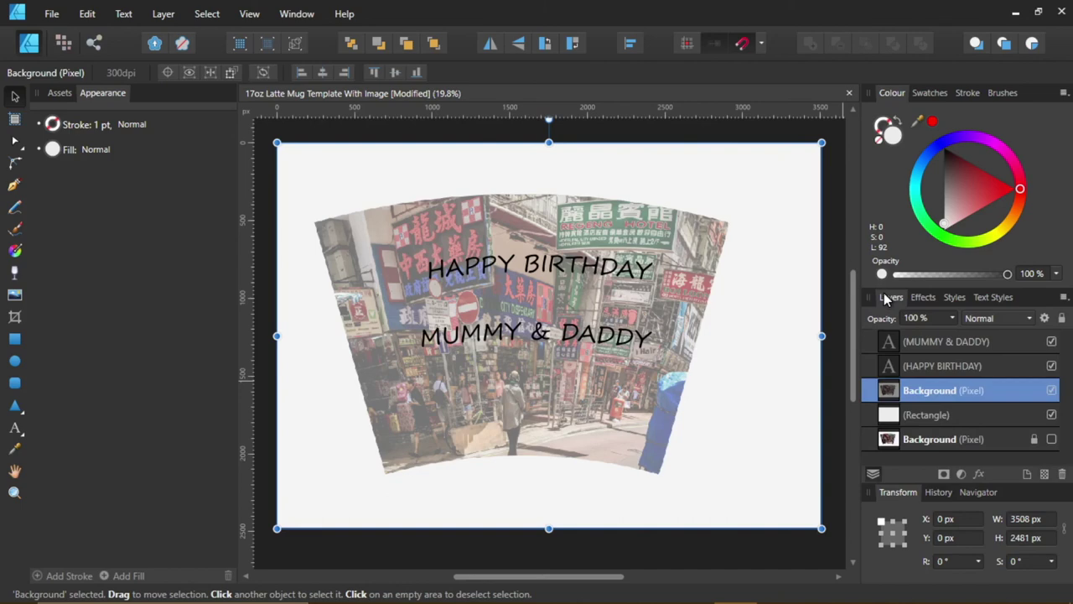
- Toggle the Background (Pixel) photo off and back on to compare, leaving it visible
click(1053, 391)
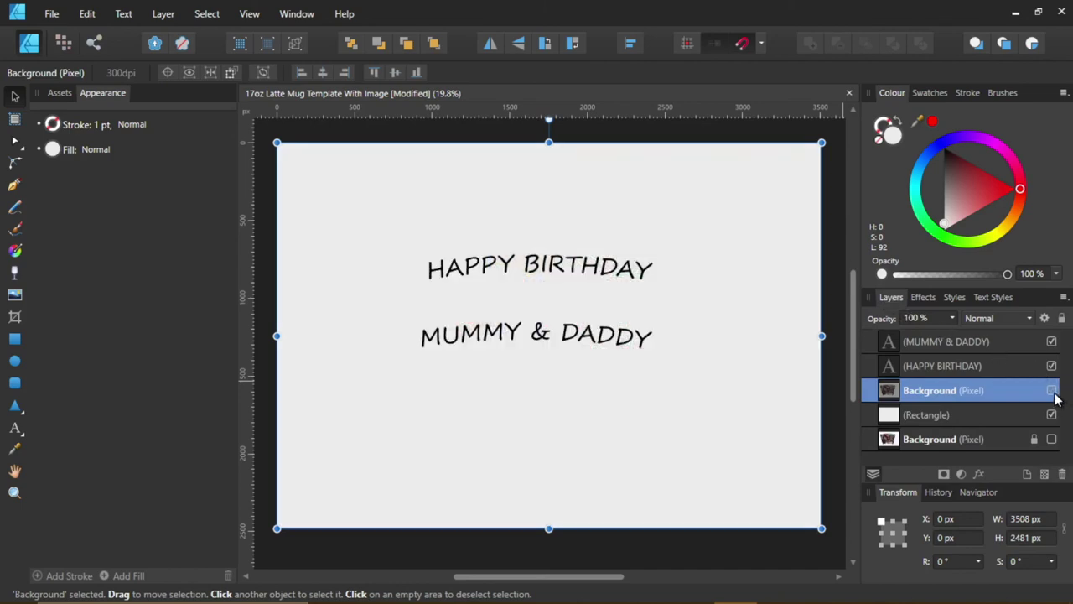
click(1055, 394)
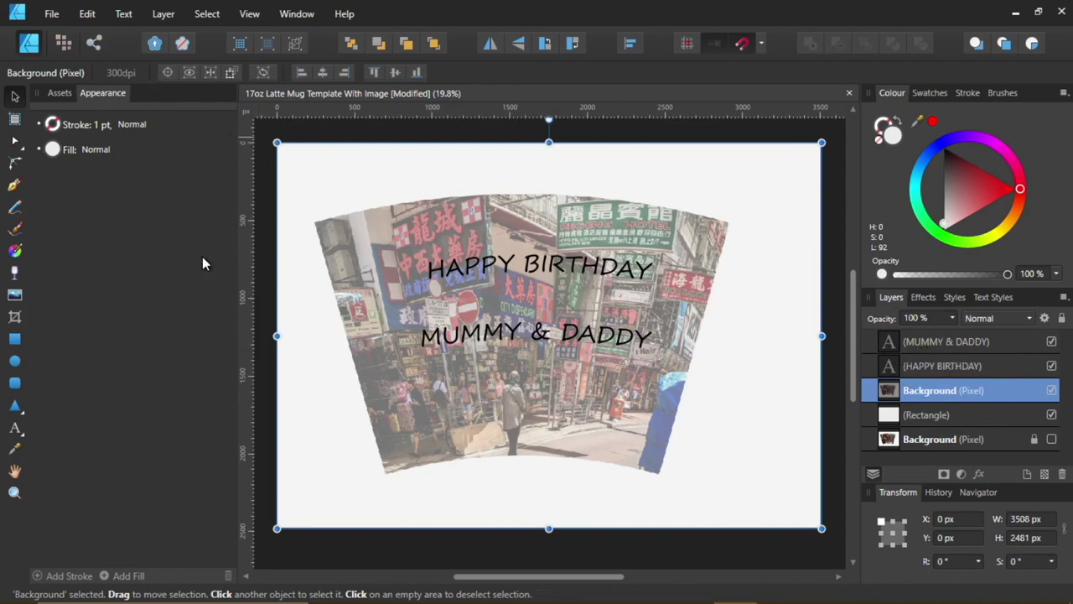
mouse_move(520, 599)
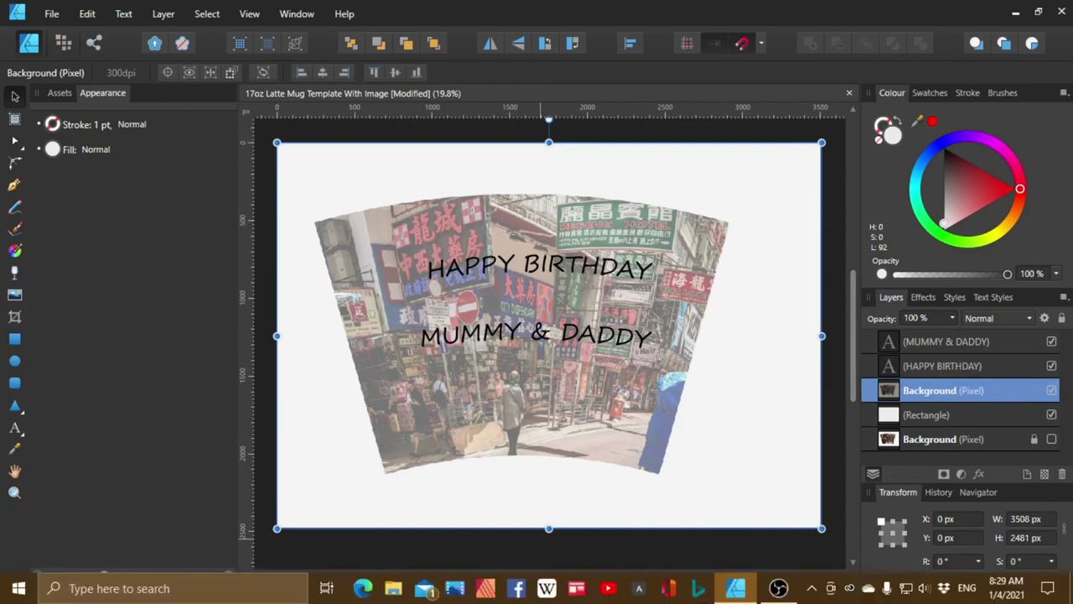
mouse_move(778, 587)
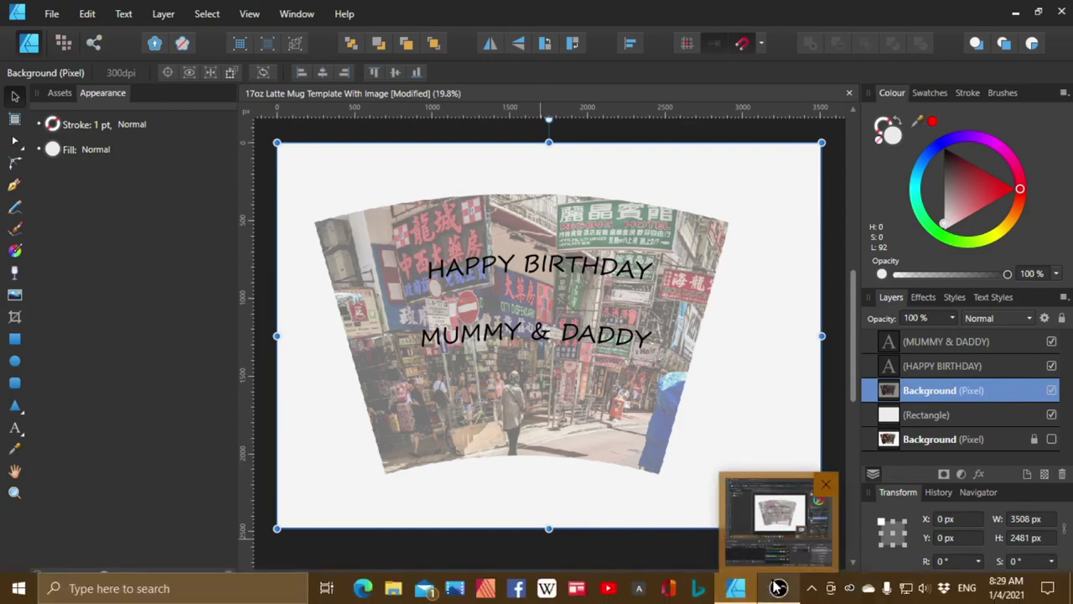